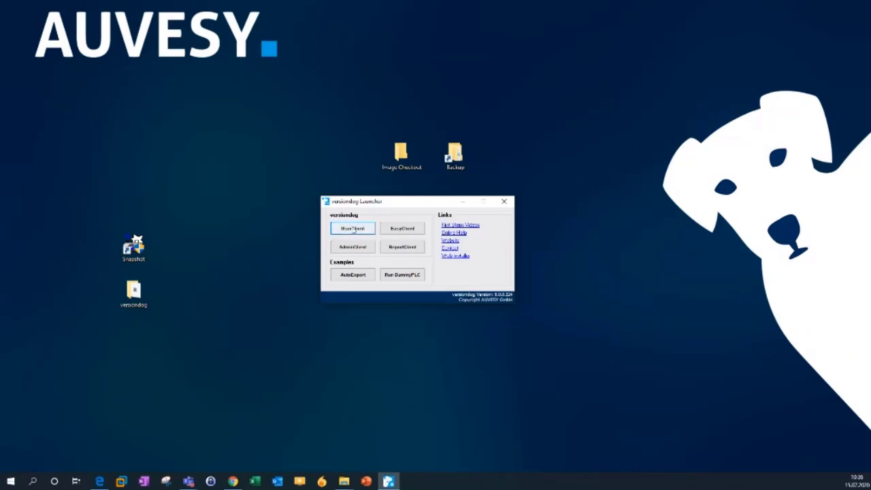
Open the UserClient and start a new component of type AUVESY Image Service in the AUVESY folder under Technologies.
{"action": "left_click", "coordinate": [359, 229]}
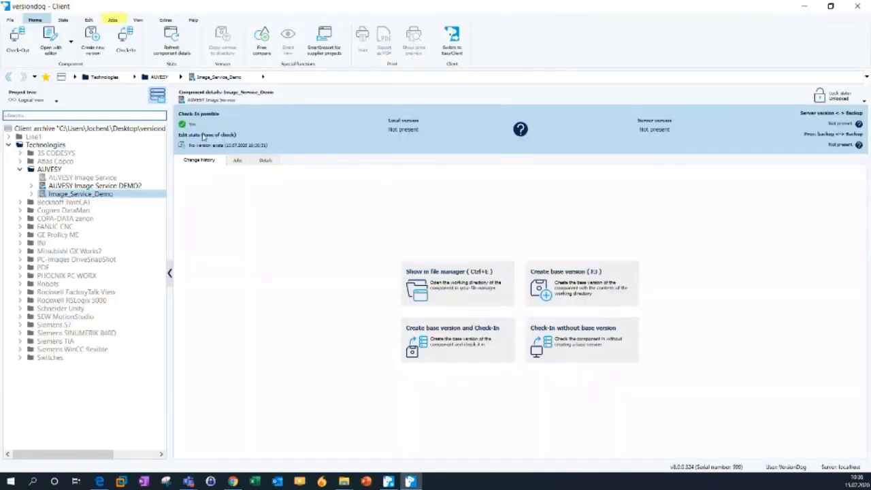
{"action": "left_click", "coordinate": [33, 195]}
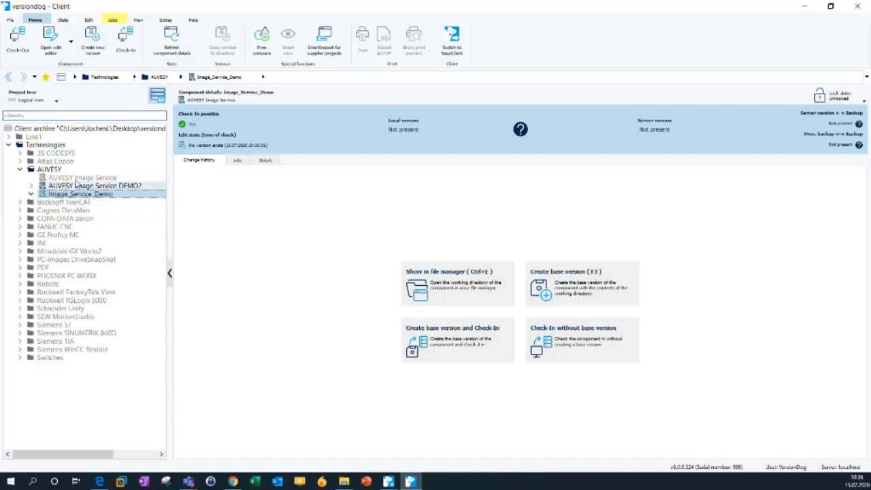
{"action": "left_click", "coordinate": [47, 170]}
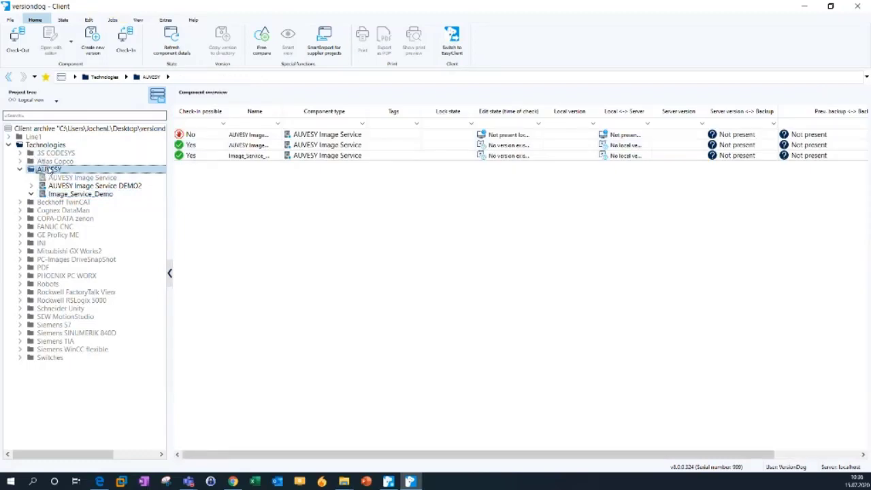
{"action": "right_click", "coordinate": [48, 171]}
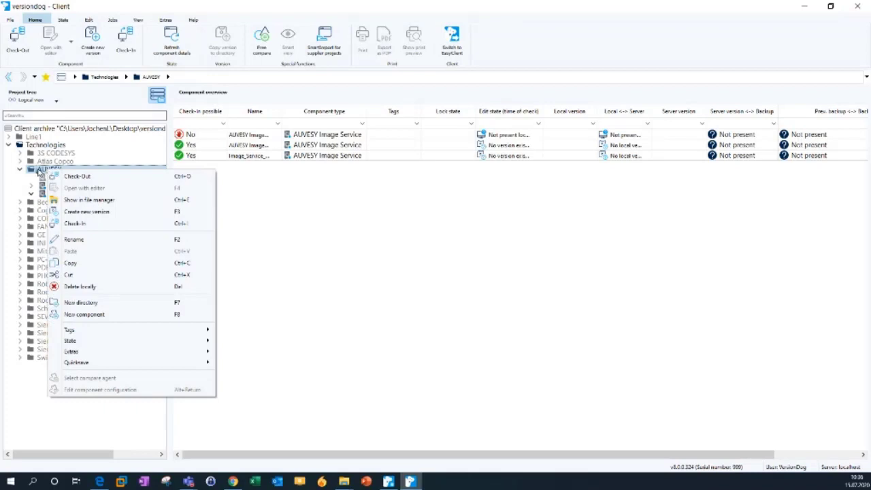
{"action": "left_click", "coordinate": [89, 317]}
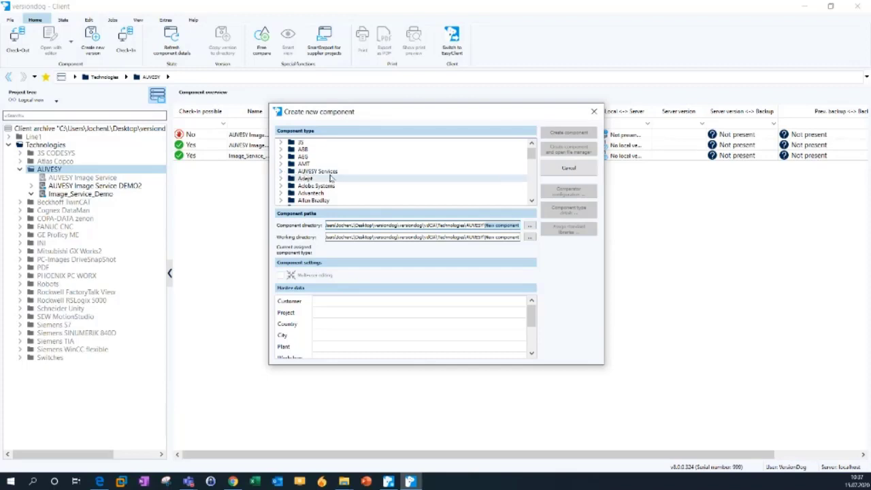
{"action": "left_click", "coordinate": [281, 172]}
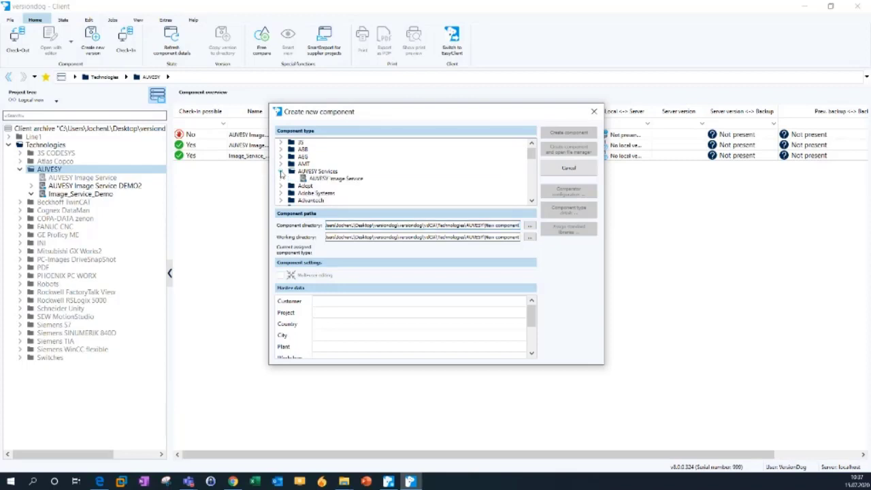
{"action": "left_click", "coordinate": [337, 180]}
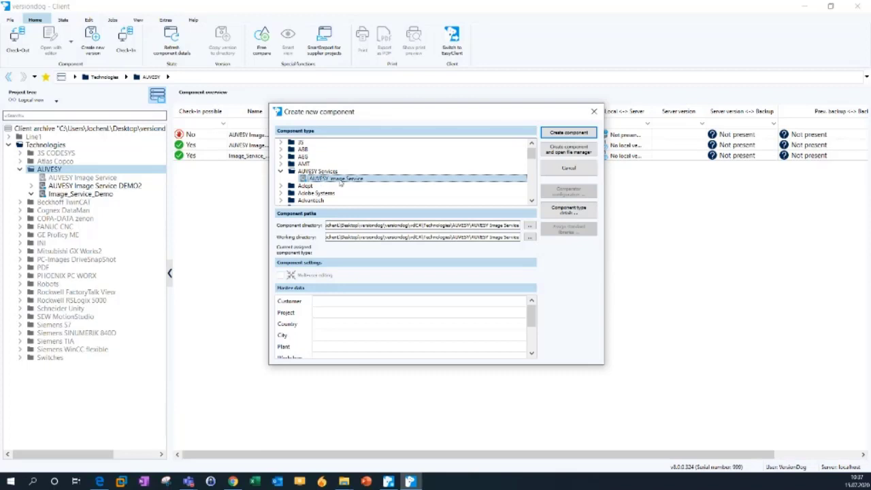
Create the component with the directory name AUVESY Image Service_Demo3 and check it in without a base version.
{"action": "left_click", "coordinate": [514, 225]}
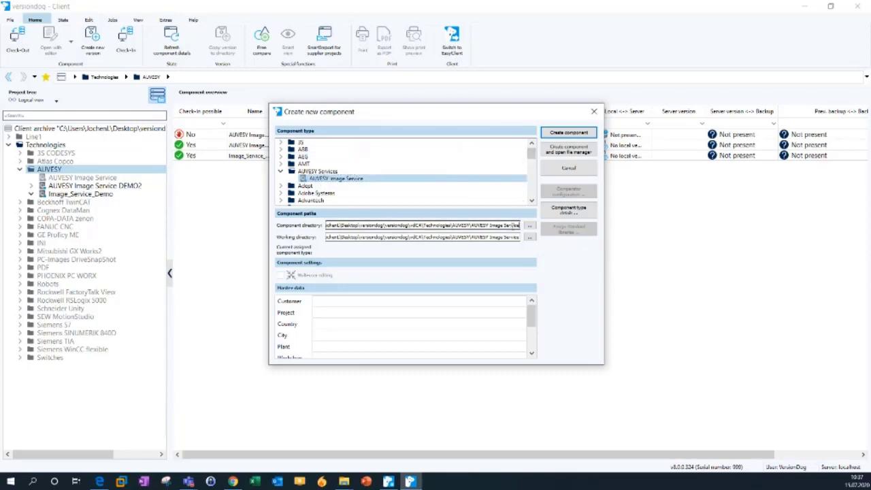
{"action": "type", "text": "_"}
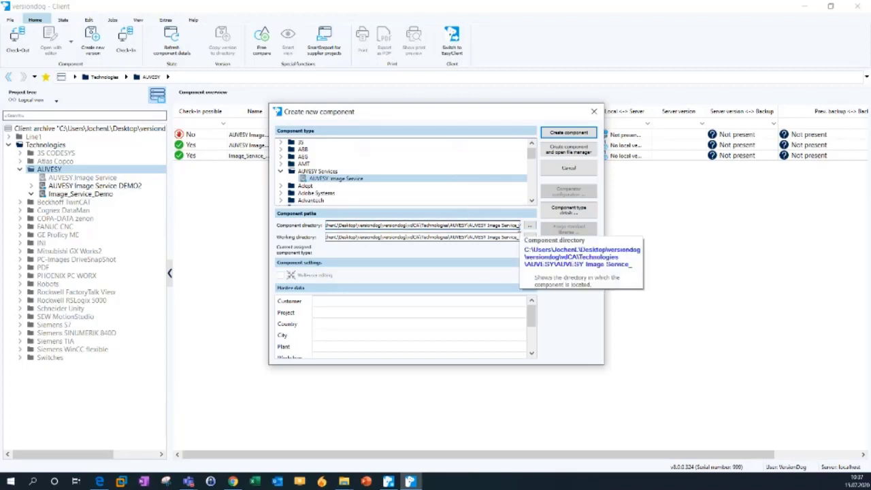
{"action": "left_click", "coordinate": [519, 229]}
{"action": "type", "text": "Demo"}
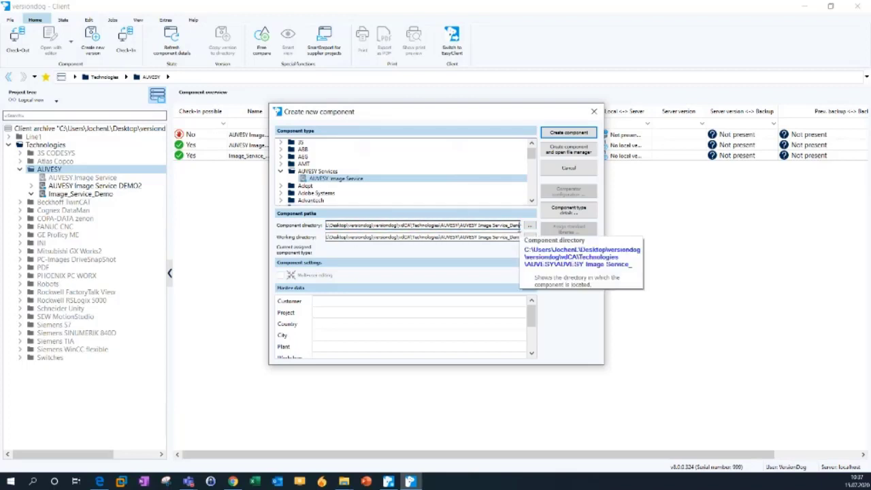
{"action": "type", "text": "2"}
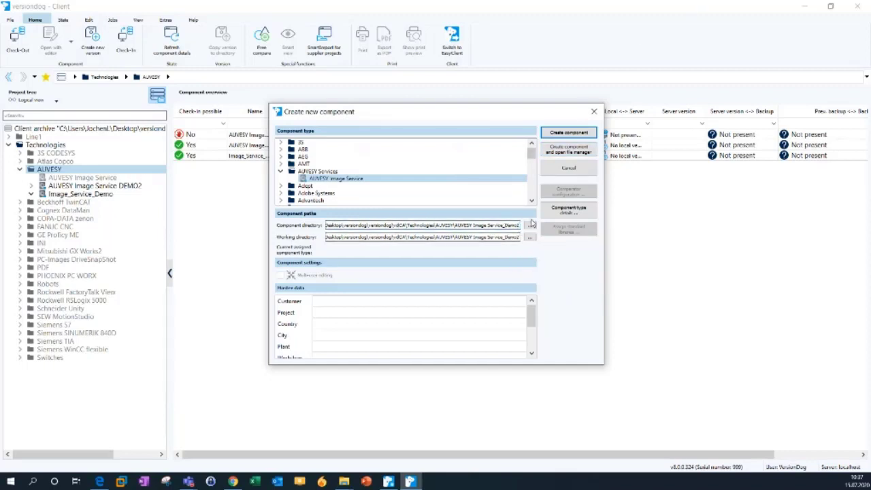
{"action": "key", "text": "BackSpace"}
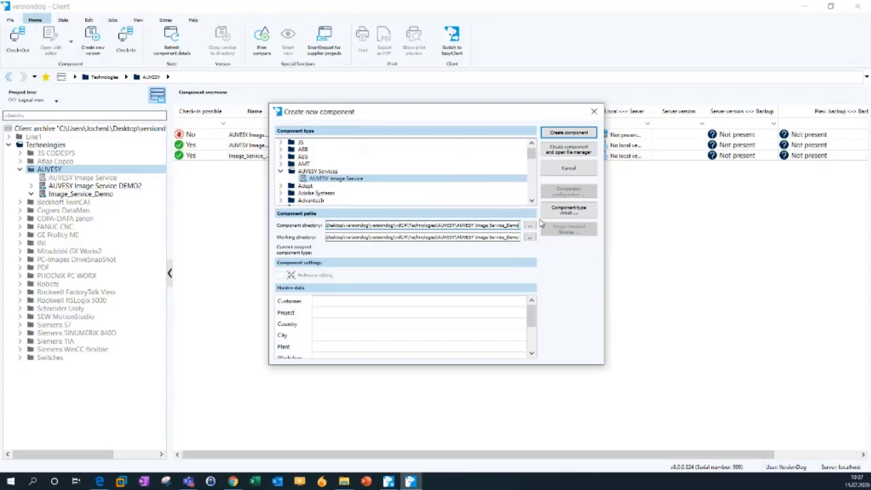
{"action": "type", "text": "3"}
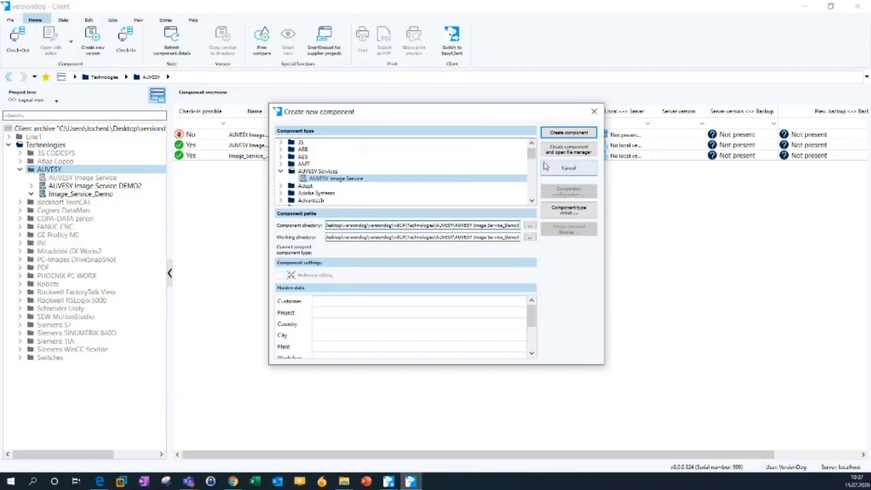
{"action": "left_click", "coordinate": [554, 133]}
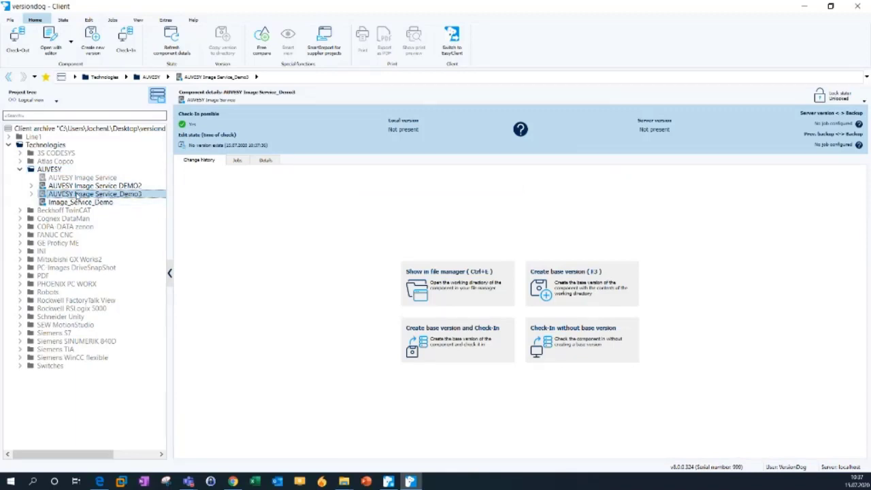
{"action": "left_click", "coordinate": [572, 344]}
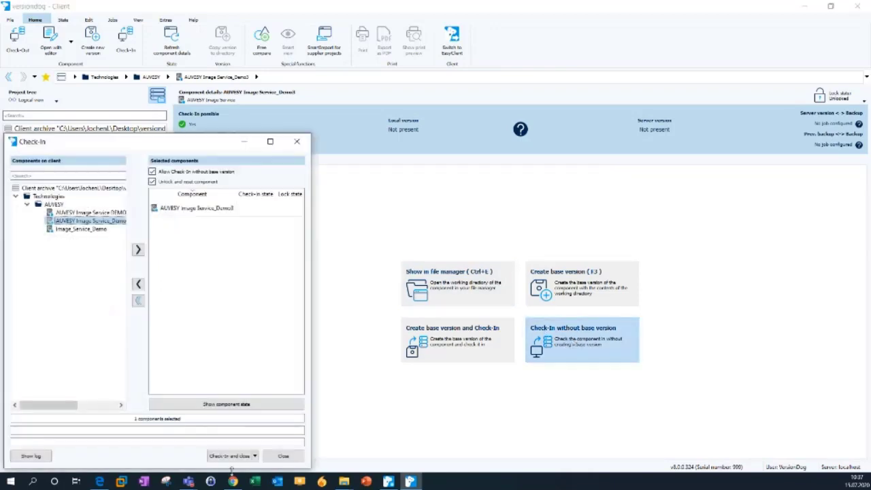
{"action": "left_click", "coordinate": [227, 455]}
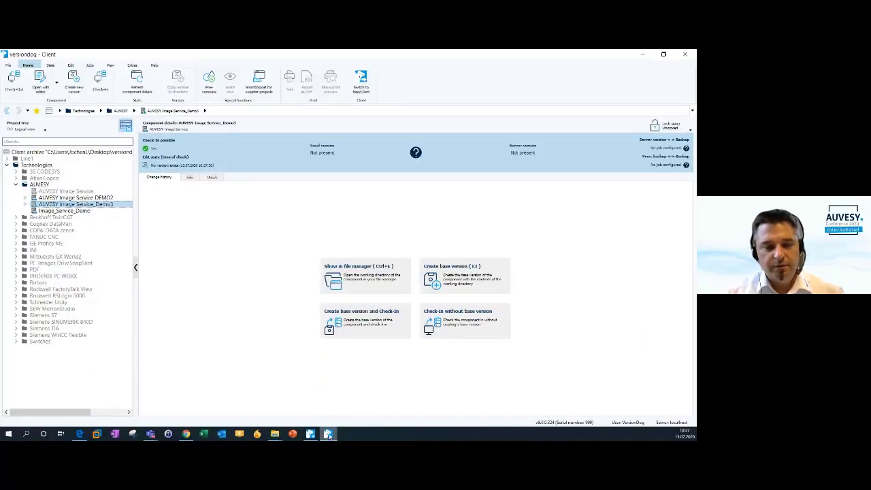
Switch to the AdminClient's job management and create a new job for the AUVESY Image Service_Demo3 component.
{"action": "mouse_move", "coordinate": [409, 481]}
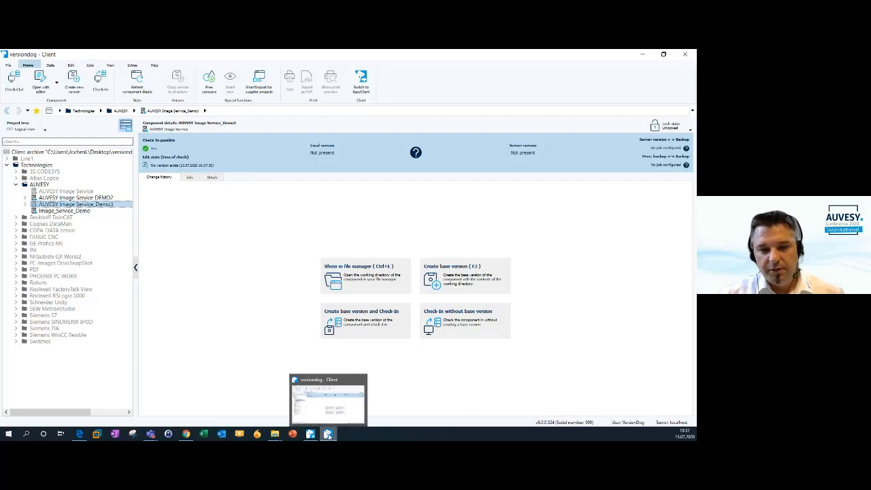
{"action": "left_click", "coordinate": [328, 434]}
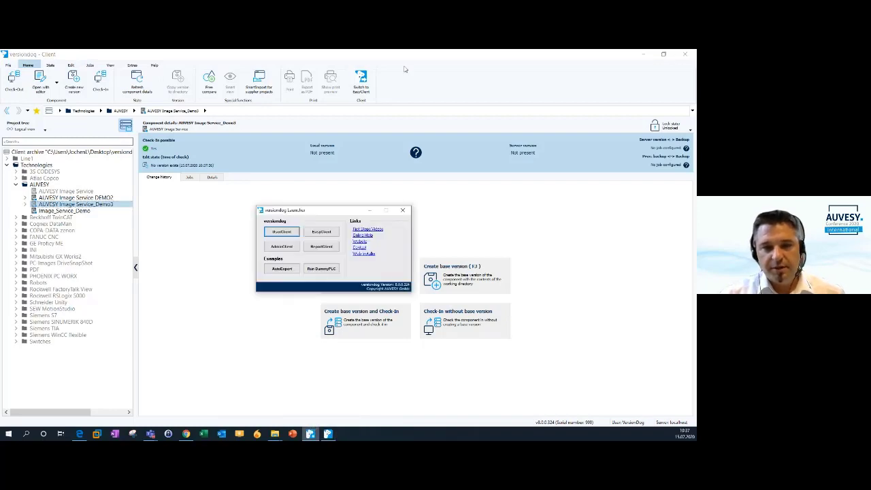
{"action": "left_click", "coordinate": [278, 247]}
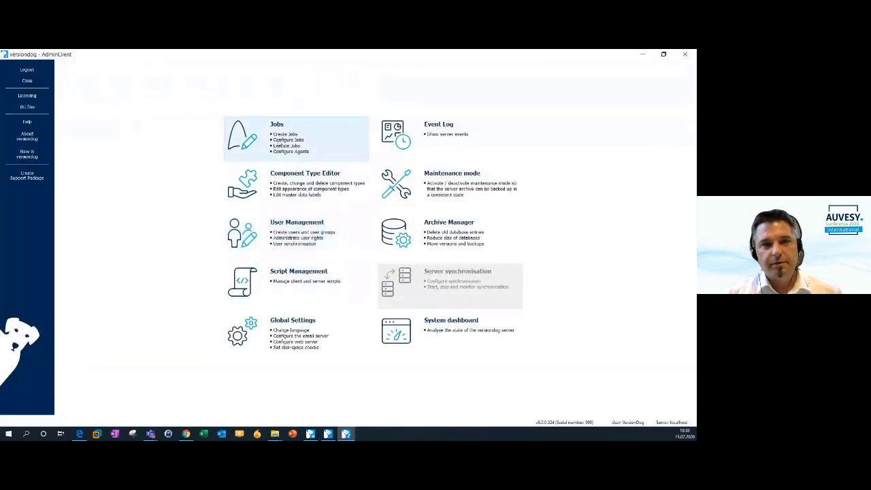
{"action": "left_click", "coordinate": [277, 143]}
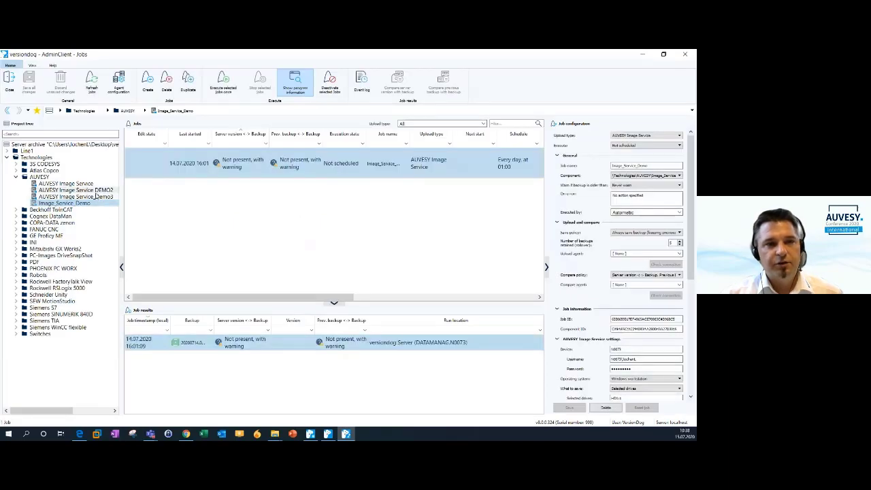
{"action": "left_click", "coordinate": [71, 197]}
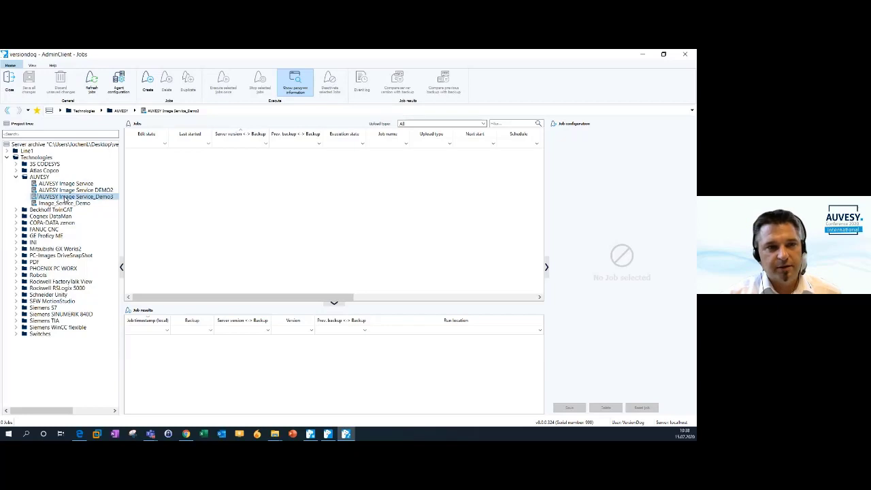
{"action": "left_click_drag", "start_coordinate": [65, 197], "coordinate": [249, 177]}
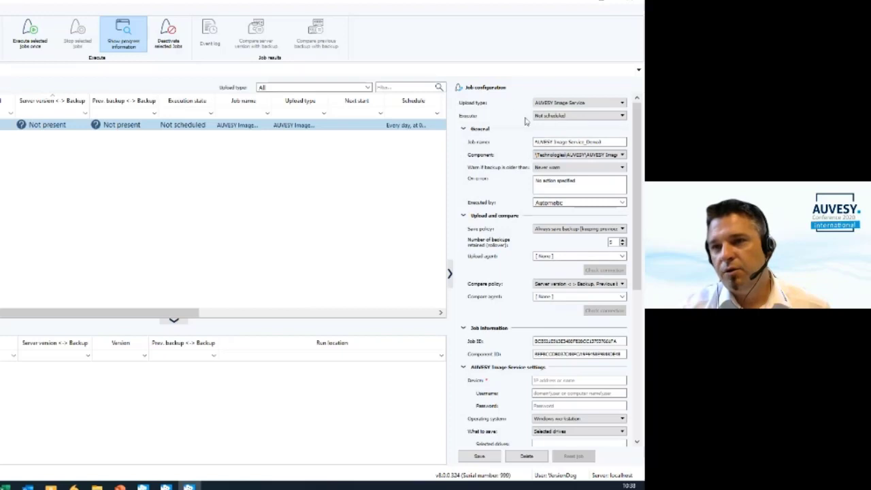
Examine the new job's execution options, its upload and compare settings, and the device field of the AUVESY Image Service settings.
{"action": "left_click", "coordinate": [576, 117]}
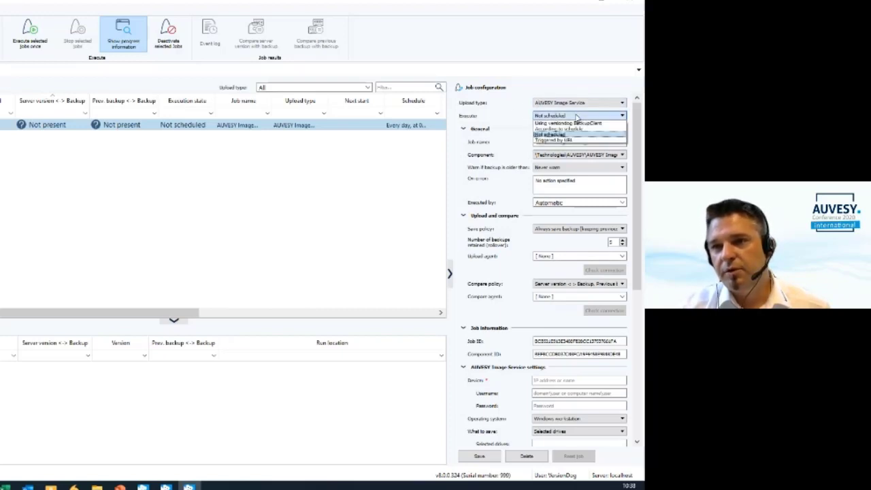
{"action": "left_click", "coordinate": [559, 116]}
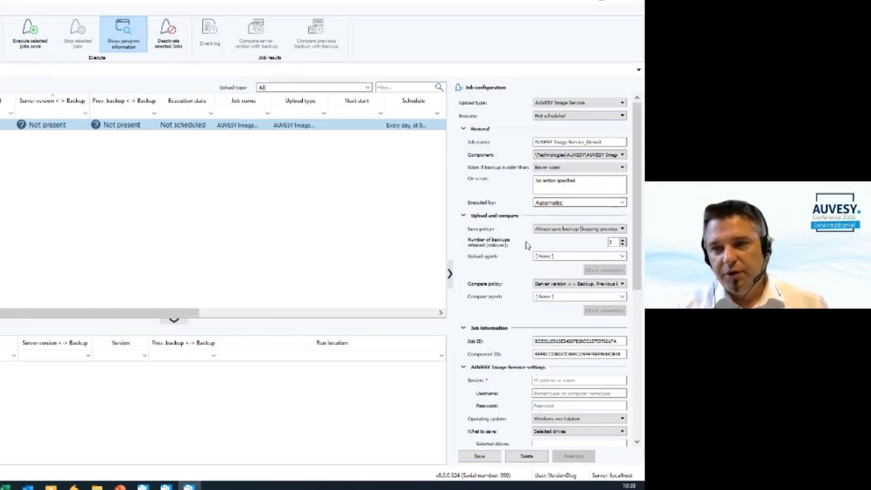
{"action": "scroll", "coordinate": [513, 308], "scroll_direction": "down", "scroll_amount": 3}
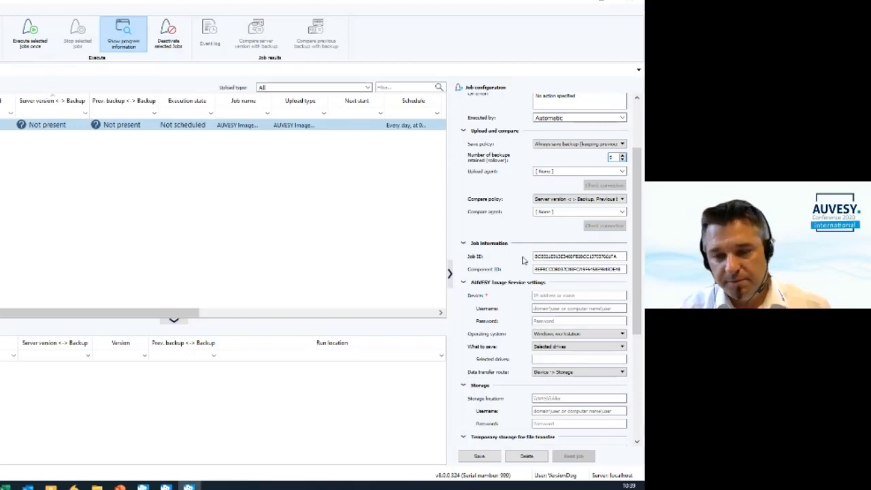
{"action": "scroll", "coordinate": [512, 294], "scroll_direction": "down", "scroll_amount": 1}
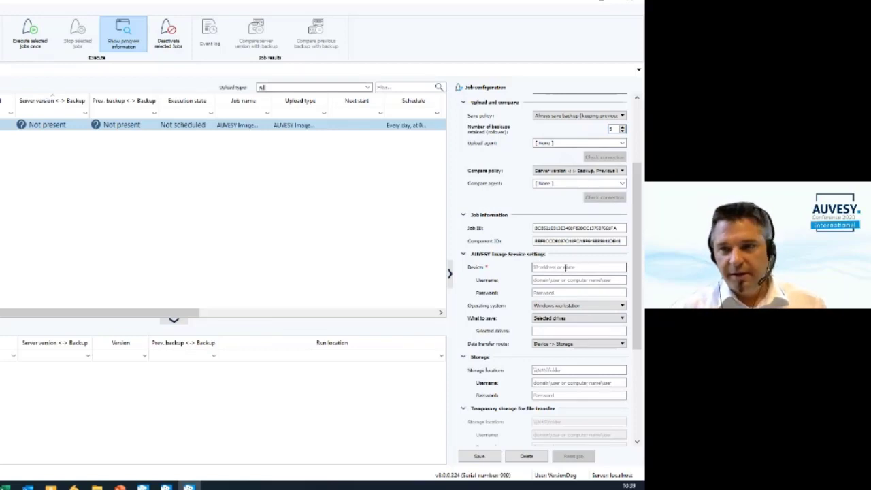
{"action": "left_click", "coordinate": [533, 268]}
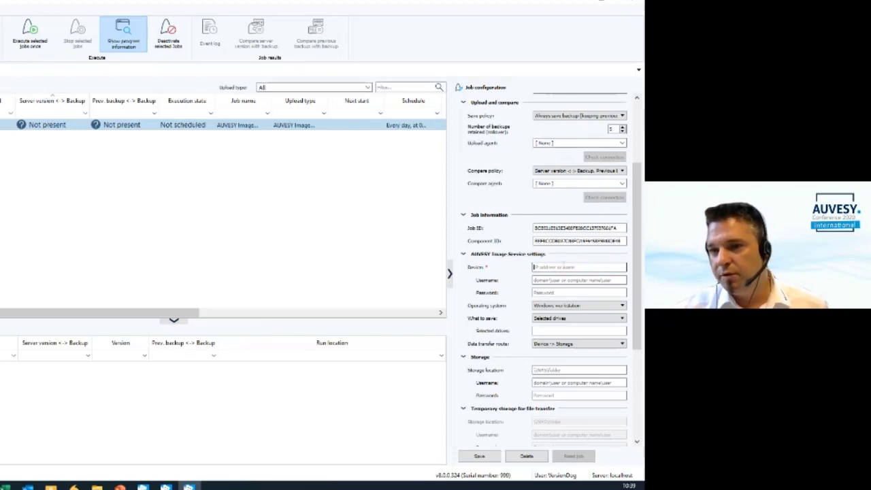
{"action": "left_click", "coordinate": [577, 266]}
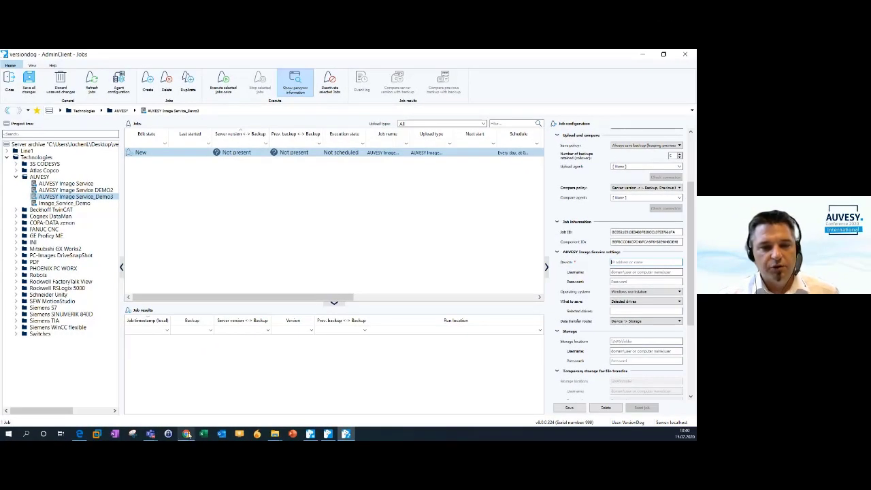
Switch to the versiondog help in Chrome and read the firewall port requirements for the AUVESY Image Service.
{"action": "left_click", "coordinate": [187, 434]}
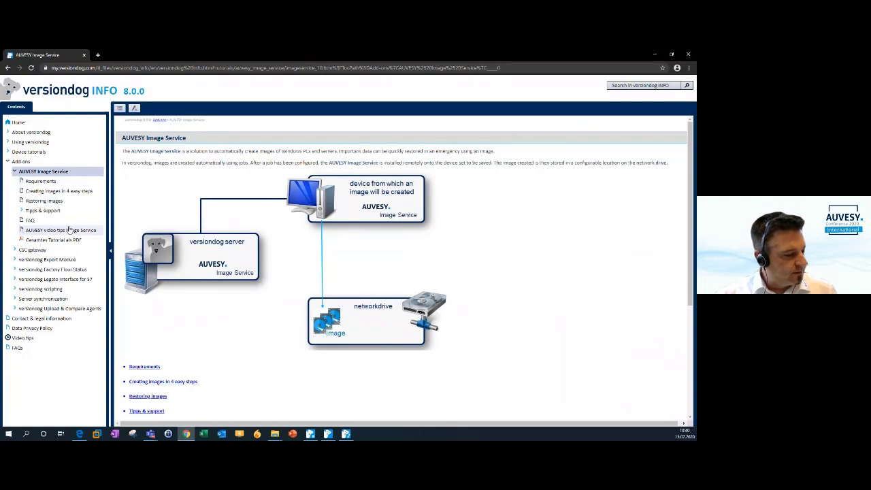
{"action": "left_click", "coordinate": [37, 182]}
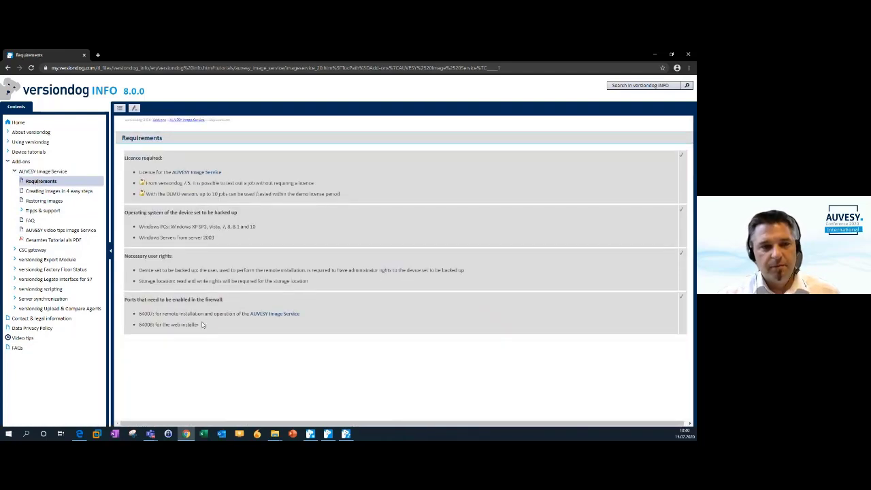
{"action": "left_click_drag", "start_coordinate": [199, 325], "coordinate": [134, 316]}
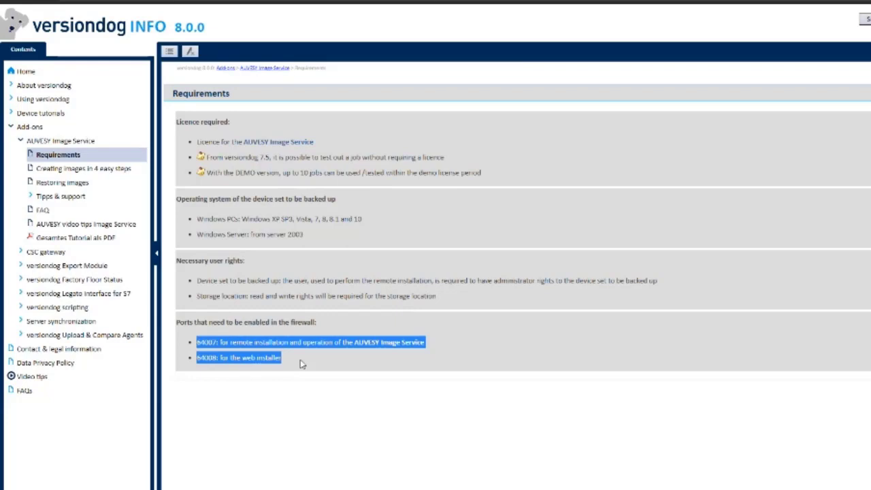
{"action": "left_click", "coordinate": [316, 355]}
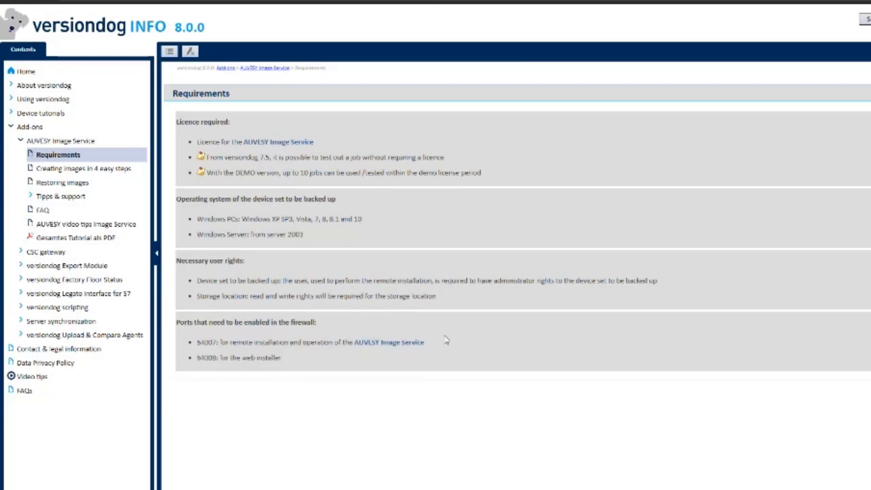
{"action": "left_click_drag", "start_coordinate": [426, 343], "coordinate": [198, 350]}
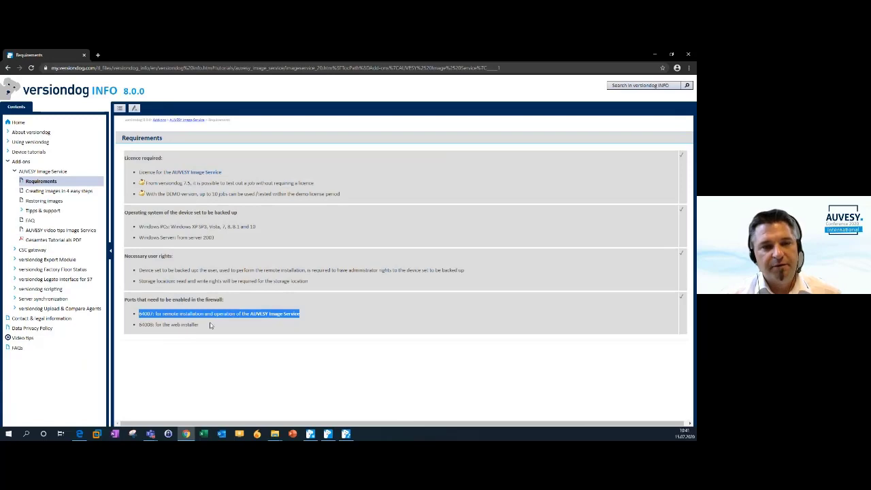
{"action": "left_click", "coordinate": [208, 325]}
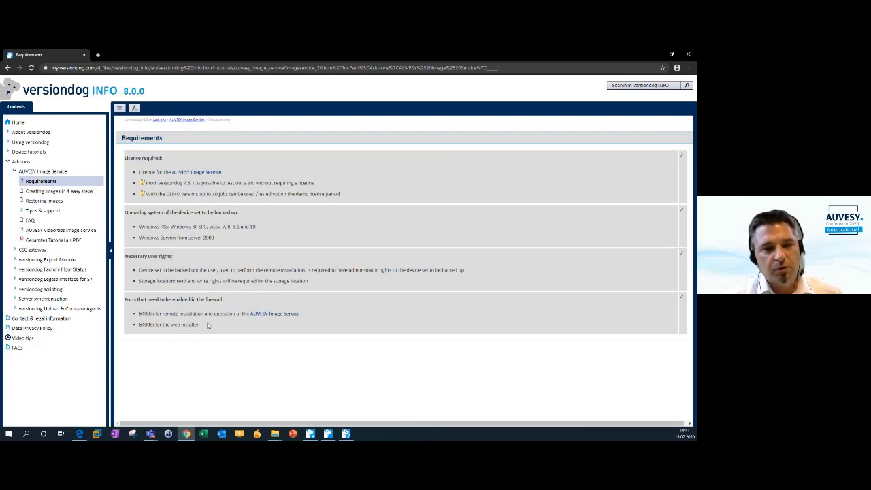
{"action": "left_click_drag", "start_coordinate": [208, 326], "coordinate": [137, 322]}
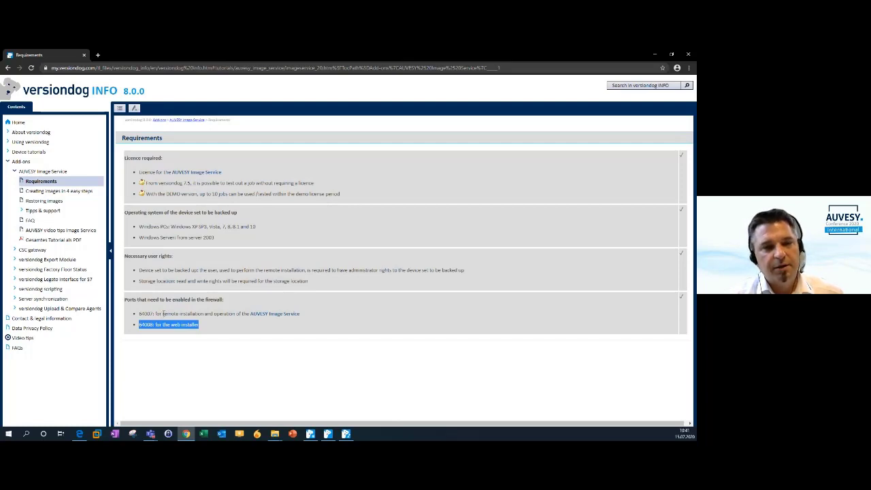
Read the port entries for remote installation and the web installer, and skim the guide Creating images in 4 easy steps.
{"action": "left_click_drag", "start_coordinate": [162, 313], "coordinate": [204, 313]}
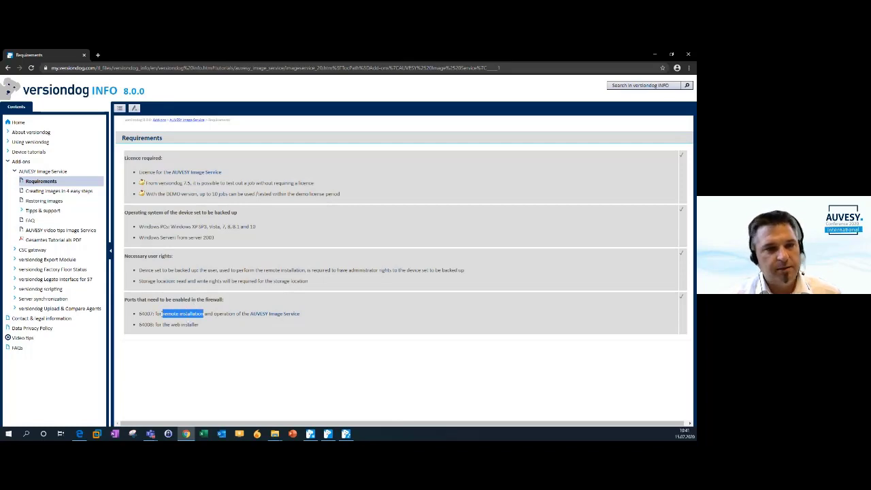
{"action": "left_click", "coordinate": [197, 324]}
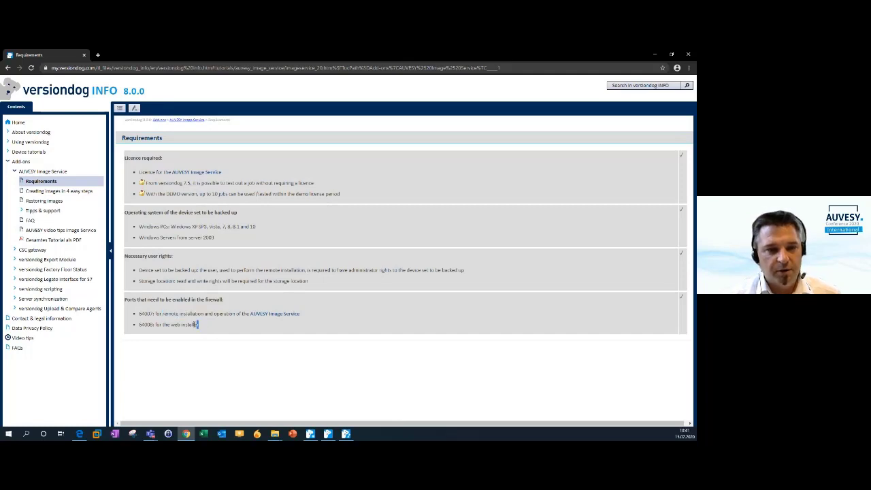
{"action": "left_click_drag", "start_coordinate": [197, 324], "coordinate": [132, 326]}
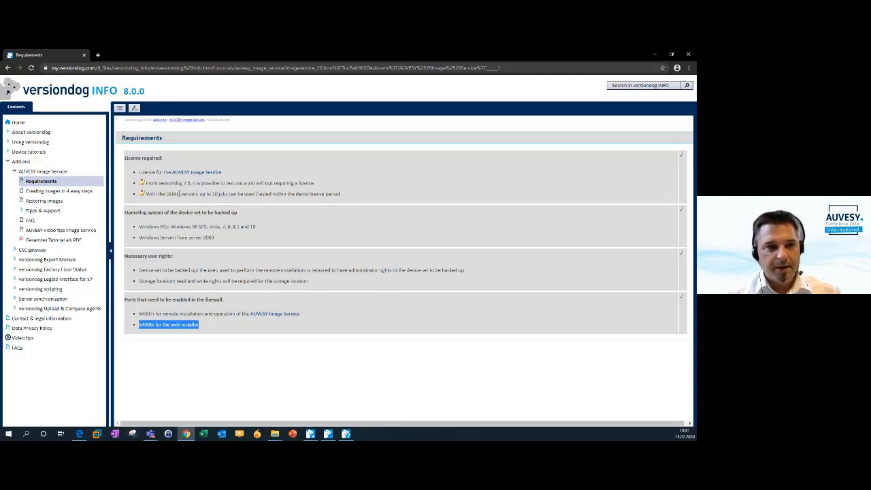
{"action": "left_click", "coordinate": [48, 192]}
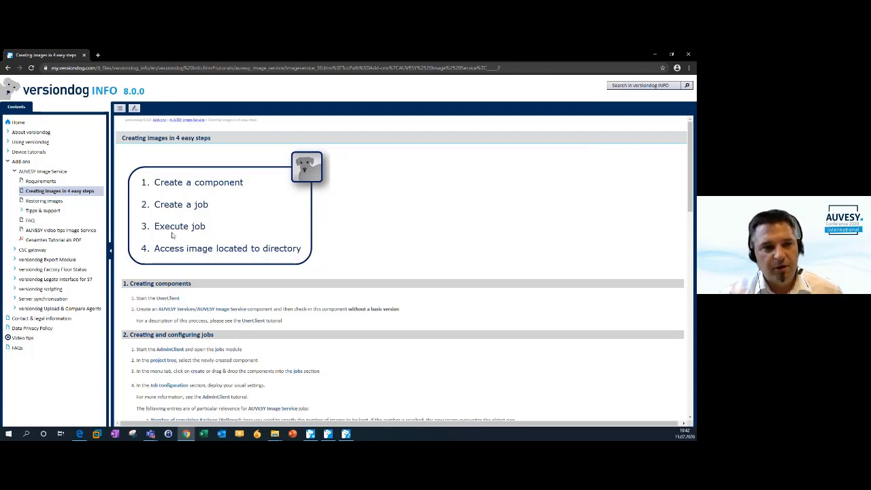
{"action": "scroll", "coordinate": [169, 306], "scroll_direction": "down", "scroll_amount": 10}
{"action": "scroll", "coordinate": [166, 314], "scroll_direction": "down", "scroll_amount": 10}
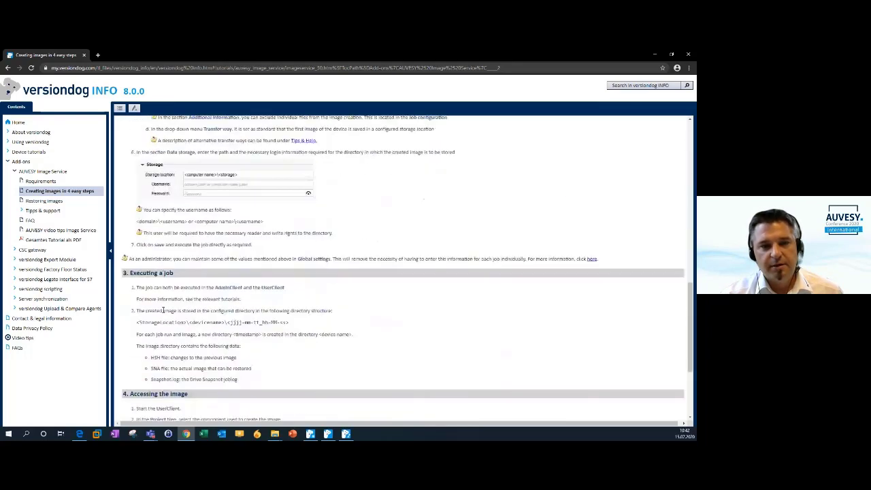
{"action": "scroll", "coordinate": [233, 342], "scroll_direction": "up", "scroll_amount": 20}
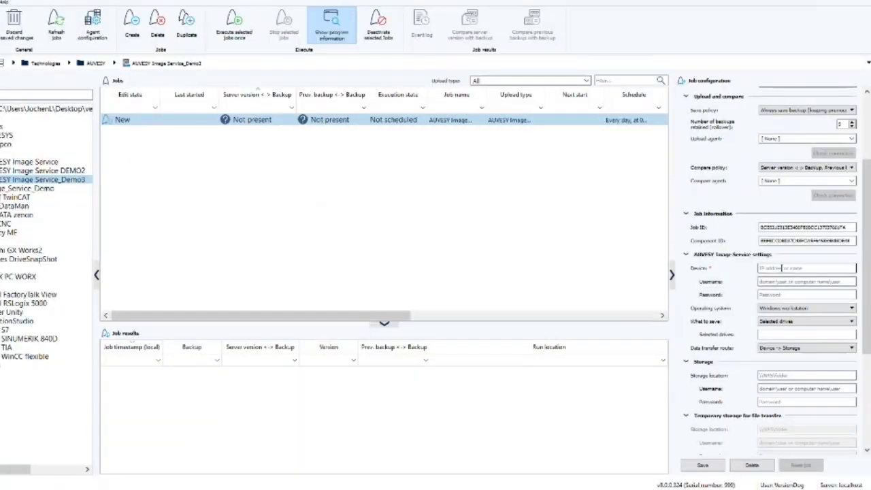
Enter NB073 as the device to back up, together with its computer-qualified username and the account password.
{"action": "type", "text": "NB075"}
{"action": "left_click", "coordinate": [768, 280]}
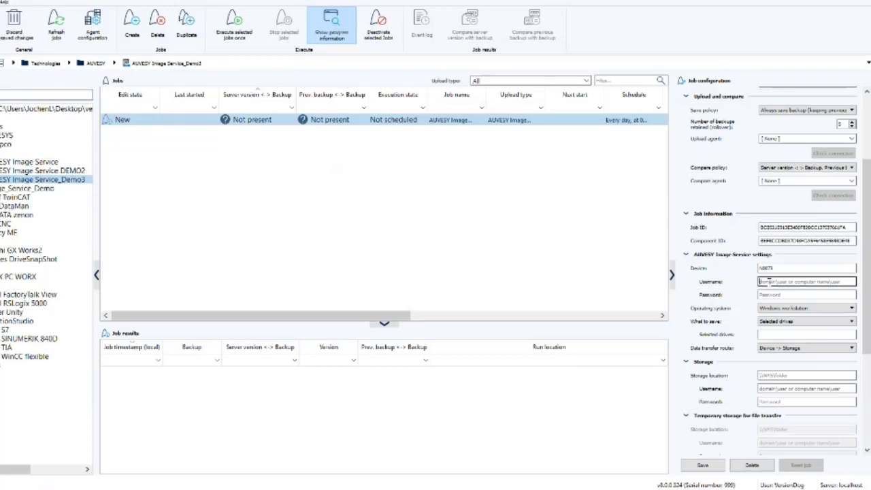
{"action": "type", "text": "N"}
{"action": "type", "text": "80"}
{"action": "type", "text": "7"}
{"action": "type", "text": "\\loc"}
{"action": "type", "text": "hen"}
{"action": "type", "text": "L"}
{"action": "left_click", "coordinate": [788, 294]}
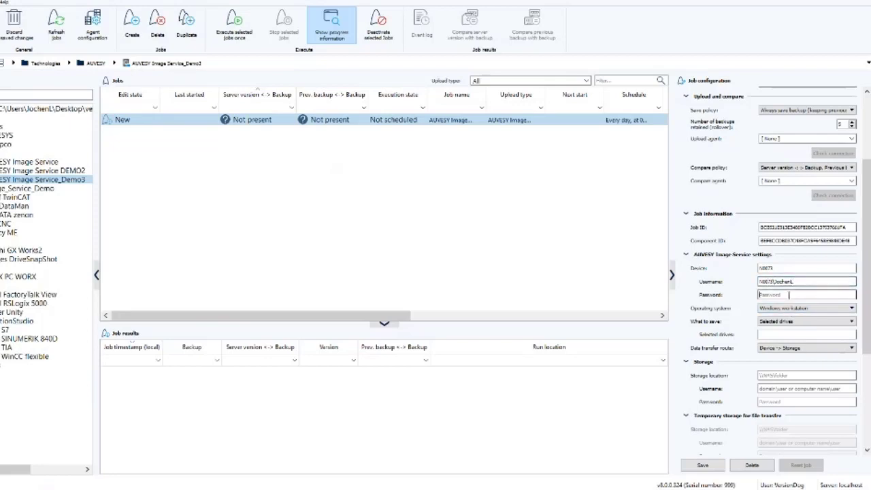
{"action": "type", "text": "********"}
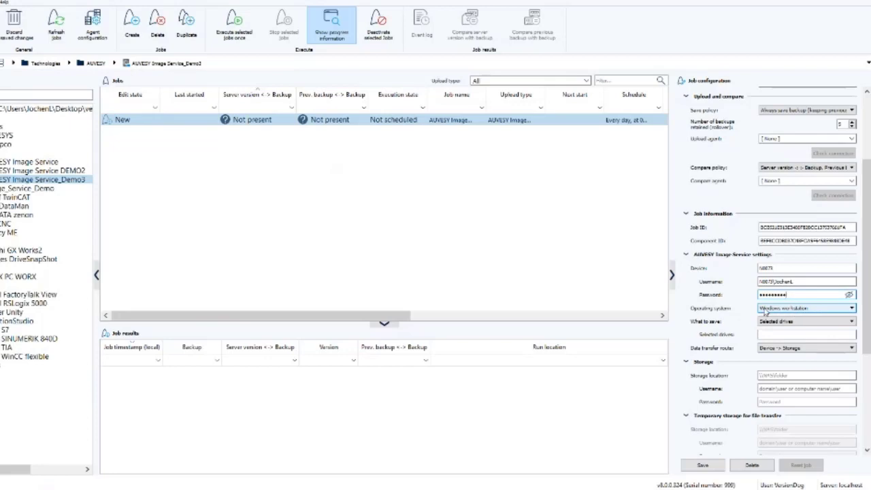
Check the available operating system choices for the device and select Windows workstation.
{"action": "left_click", "coordinate": [819, 312]}
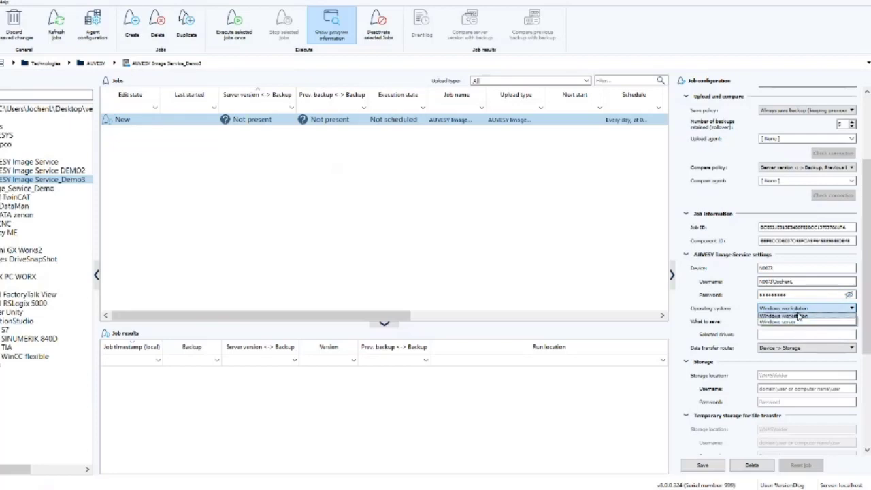
{"action": "left_click", "coordinate": [800, 316]}
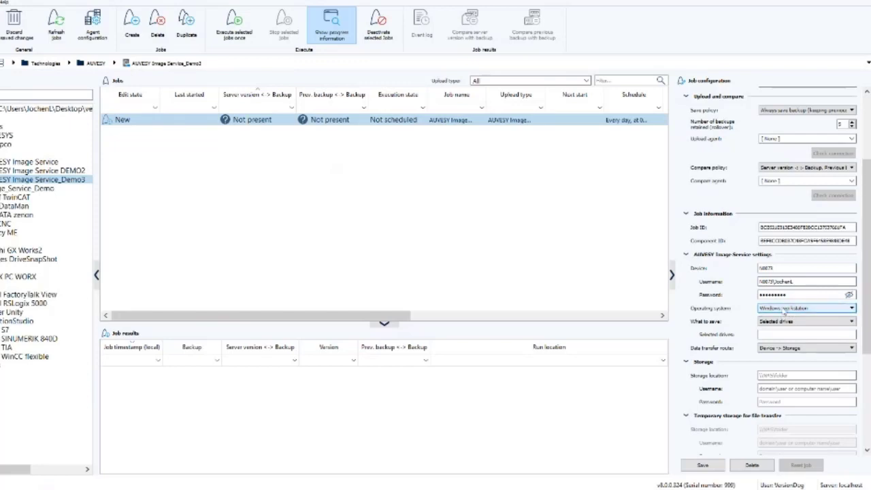
{"action": "left_click", "coordinate": [783, 309]}
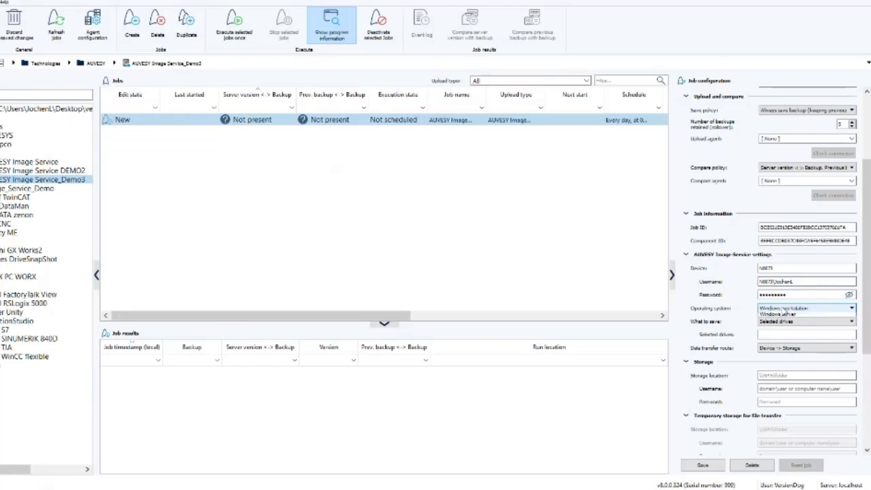
{"action": "left_click", "coordinate": [787, 316]}
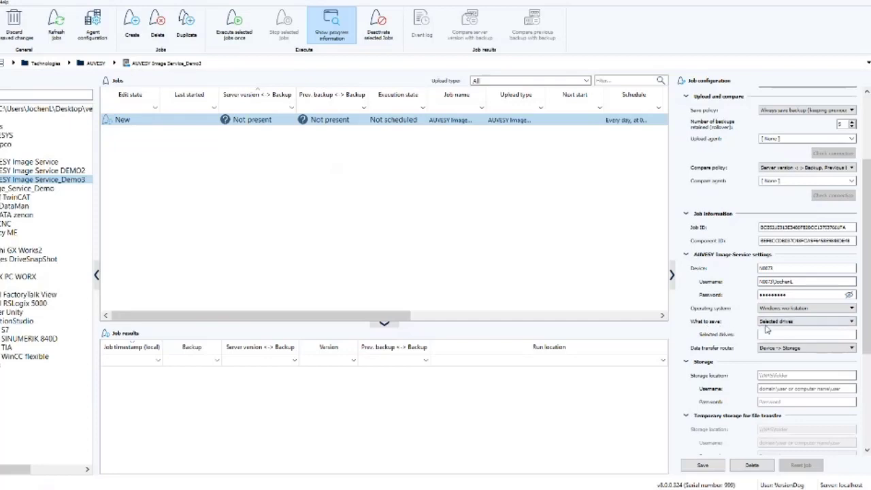
Try the options All drives and Windows OS drive for what to save.
{"action": "left_click", "coordinate": [800, 323]}
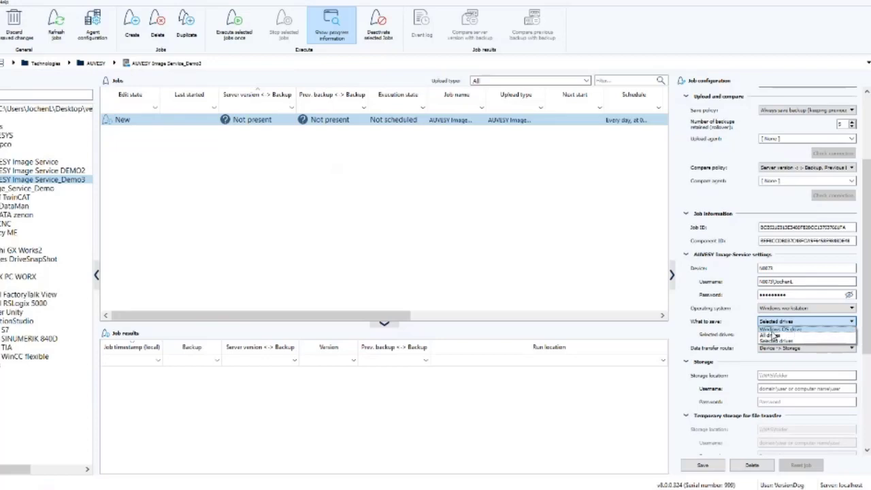
{"action": "left_click", "coordinate": [769, 335]}
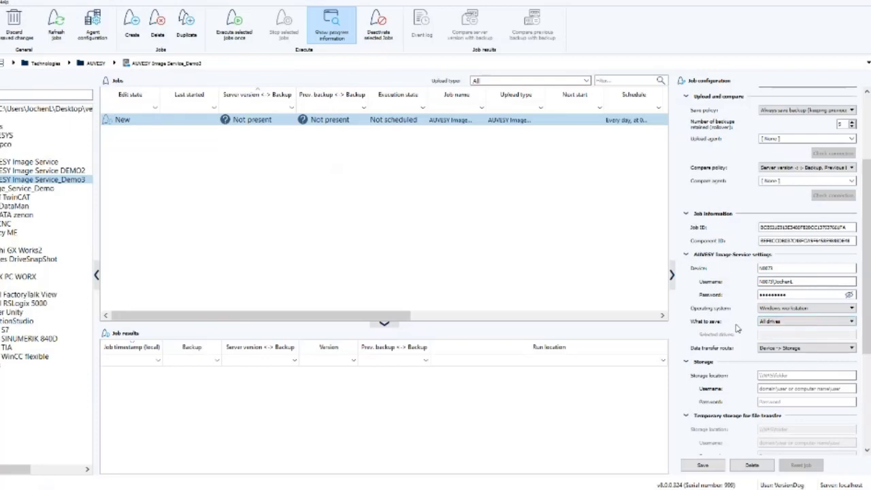
{"action": "left_click", "coordinate": [783, 322]}
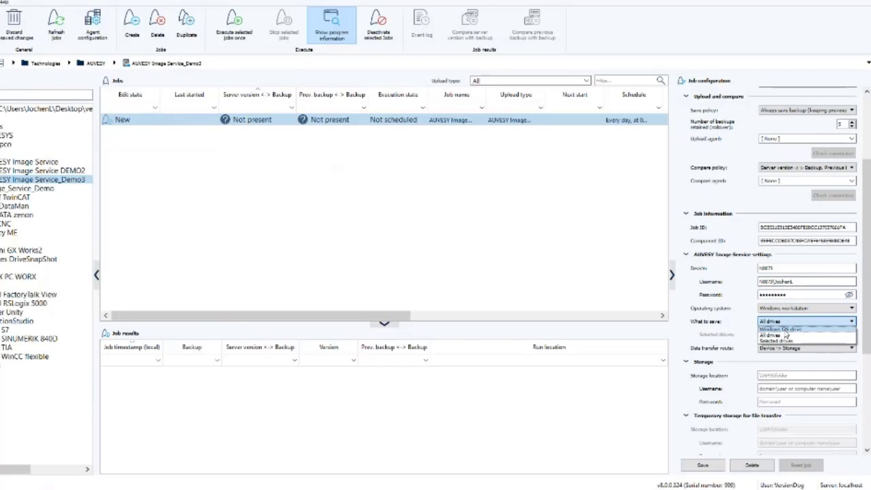
{"action": "left_click", "coordinate": [783, 330]}
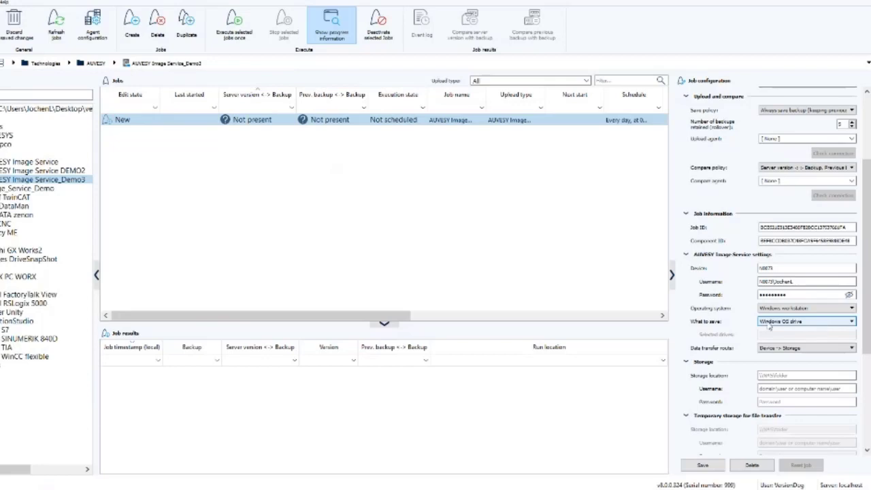
Set what to save to Selected drives, review the device's drive list and choose the system partition HD1:1.
{"action": "left_click", "coordinate": [821, 324]}
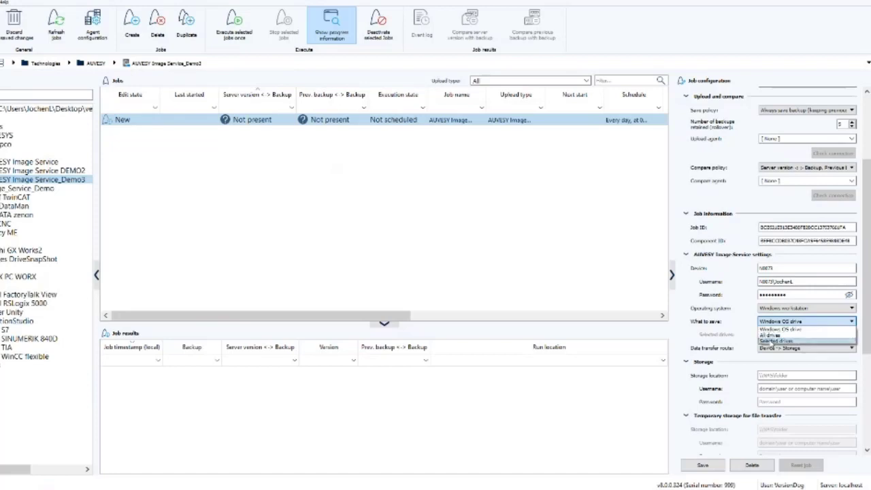
{"action": "left_click", "coordinate": [772, 340]}
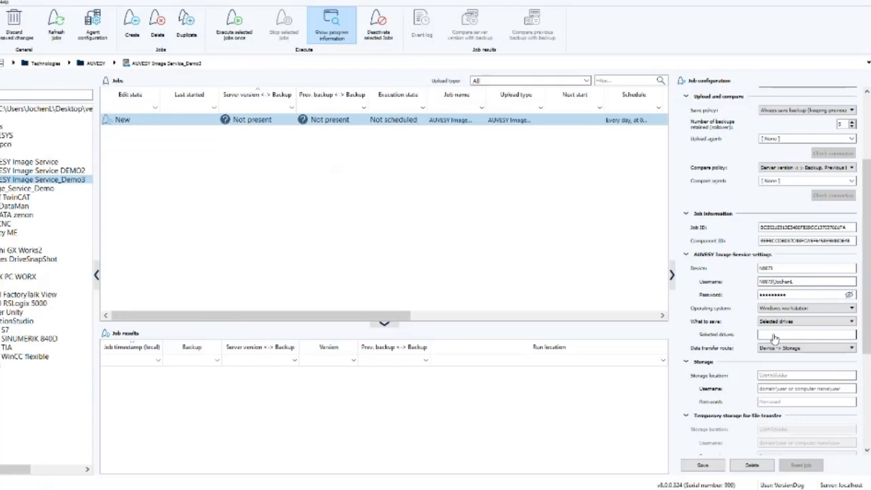
{"action": "left_click", "coordinate": [773, 335]}
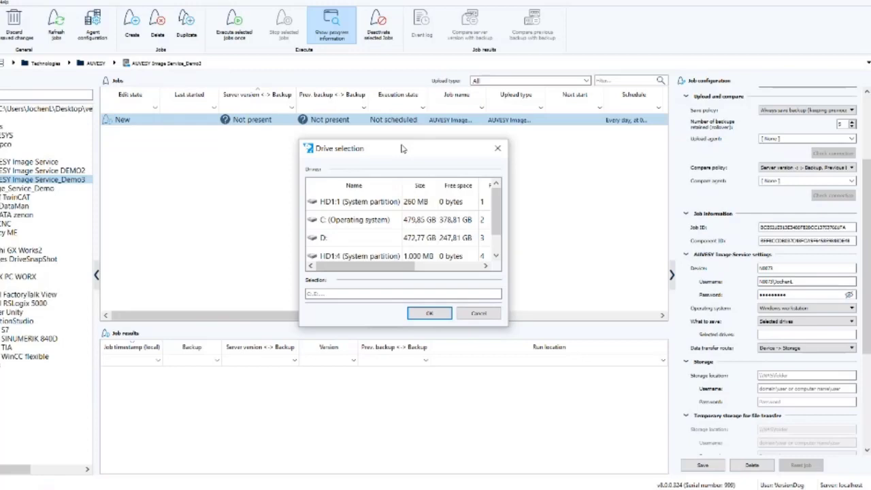
{"action": "left_click_drag", "start_coordinate": [402, 147], "coordinate": [403, 139]}
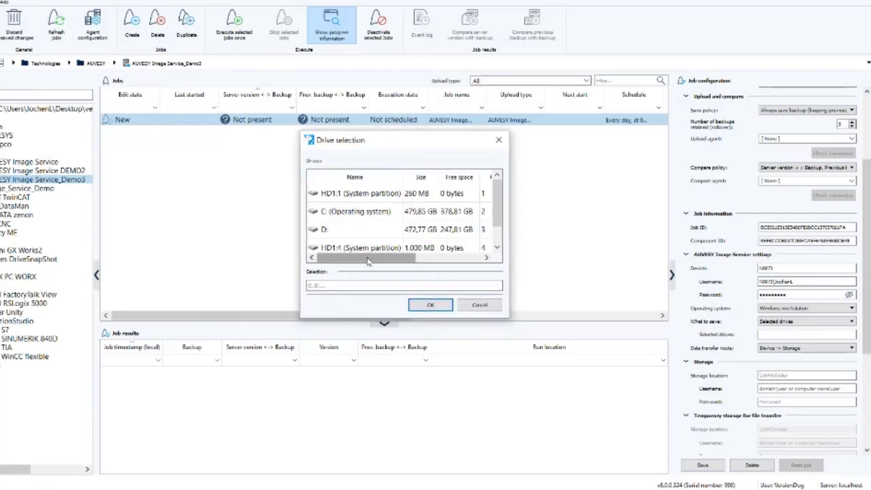
{"action": "left_click_drag", "start_coordinate": [365, 257], "coordinate": [439, 267]}
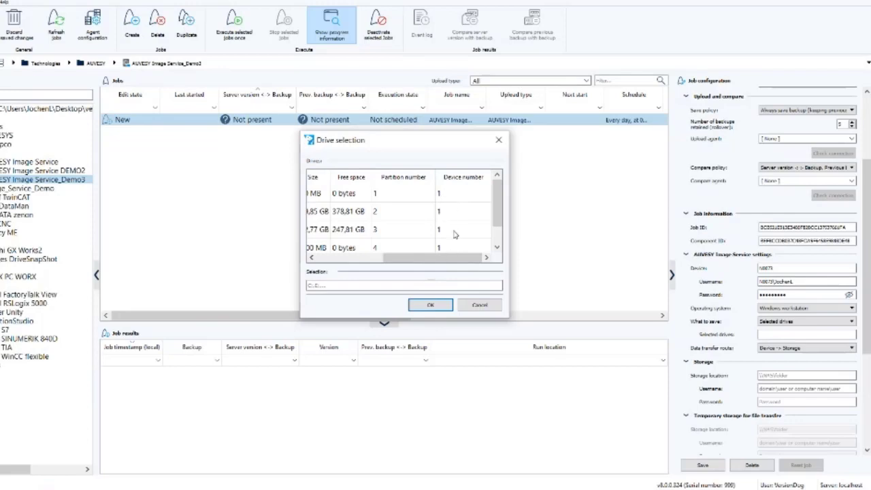
{"action": "left_click_drag", "start_coordinate": [497, 203], "coordinate": [500, 214]}
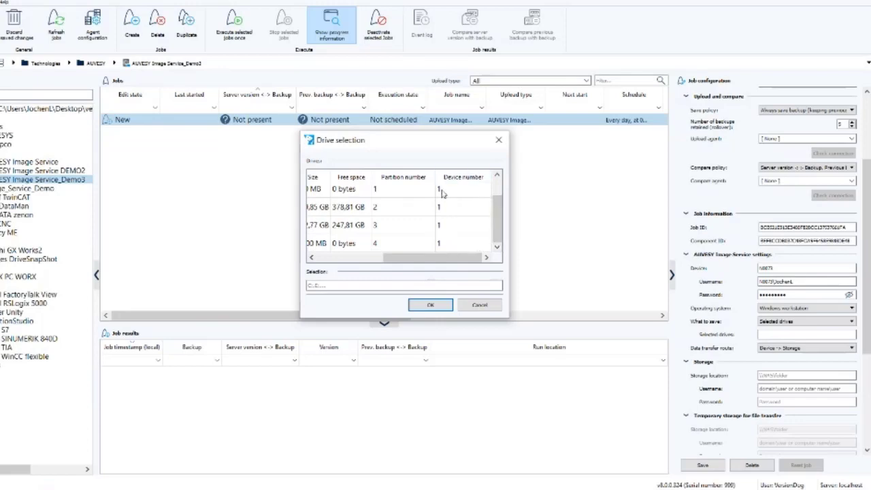
{"action": "left_click_drag", "start_coordinate": [462, 258], "coordinate": [378, 257]}
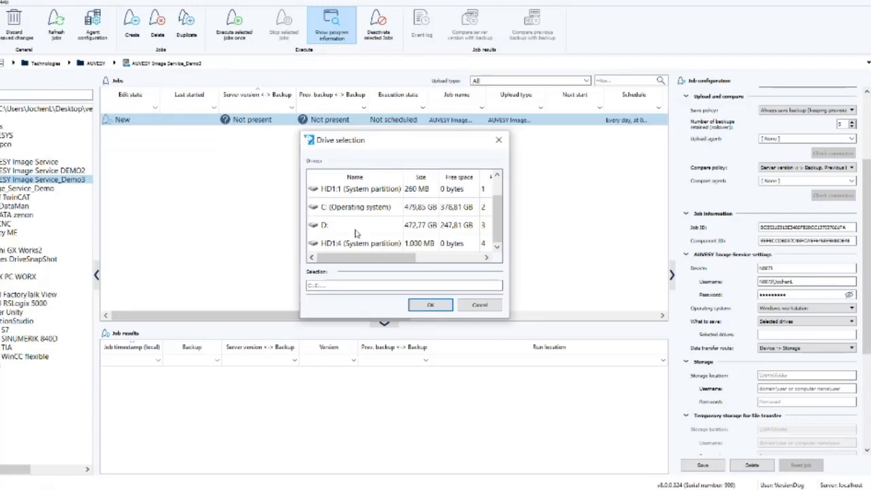
{"action": "left_click", "coordinate": [372, 195]}
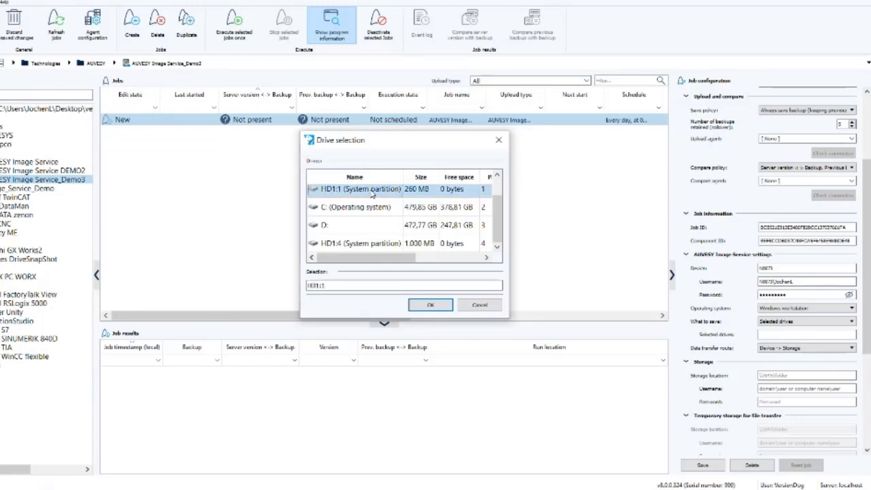
{"action": "left_click", "coordinate": [430, 306]}
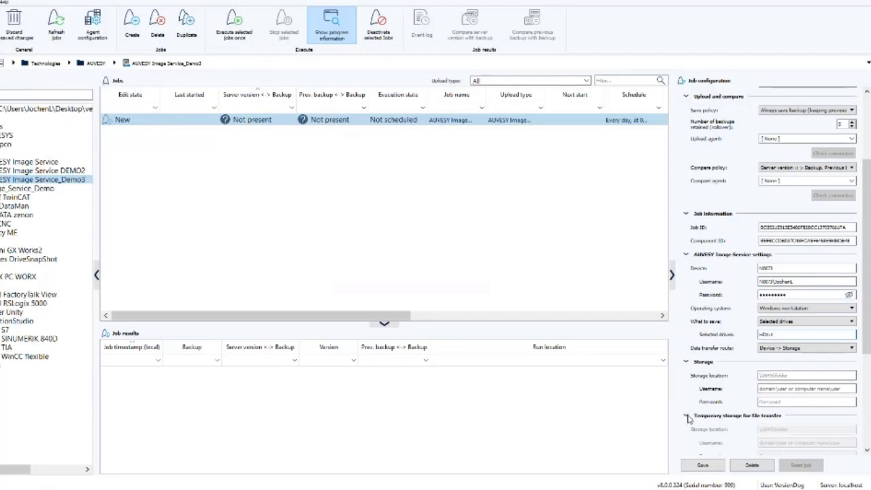
Set the data transfer route to Device -> Storage and go to the storage location entry.
{"action": "left_click", "coordinate": [822, 350]}
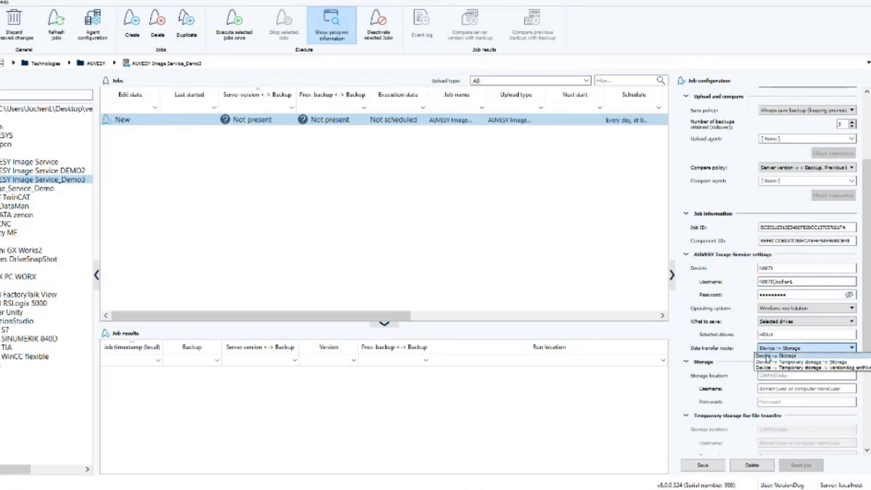
{"action": "left_click", "coordinate": [789, 354]}
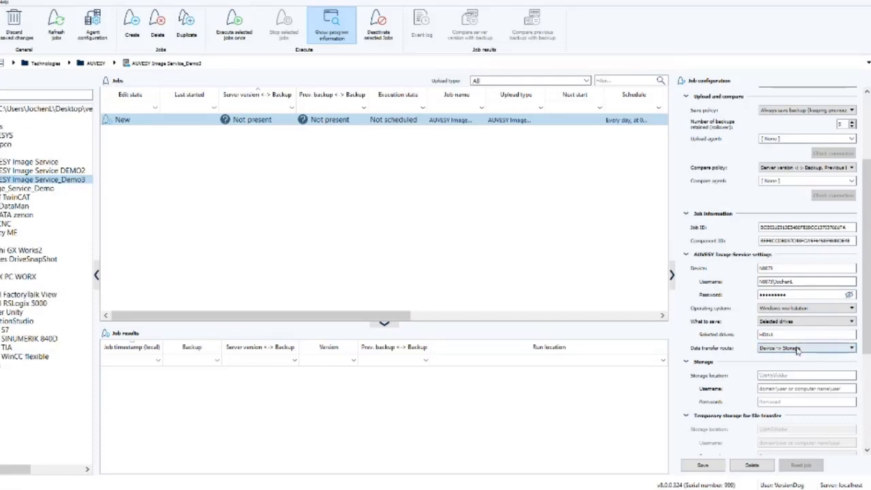
{"action": "left_click", "coordinate": [791, 376]}
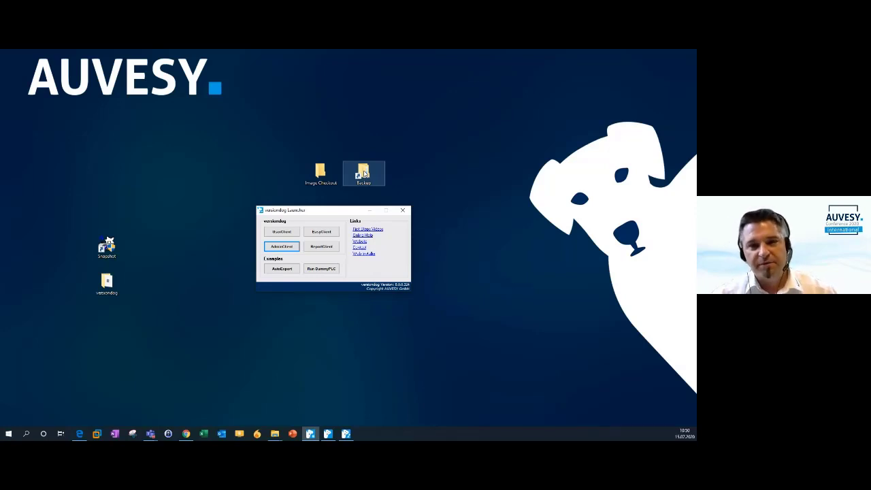
Switch to the Image Checkout window in File Explorer, enlarge it and go to the Volume (D:) drive.
{"action": "left_click", "coordinate": [320, 168]}
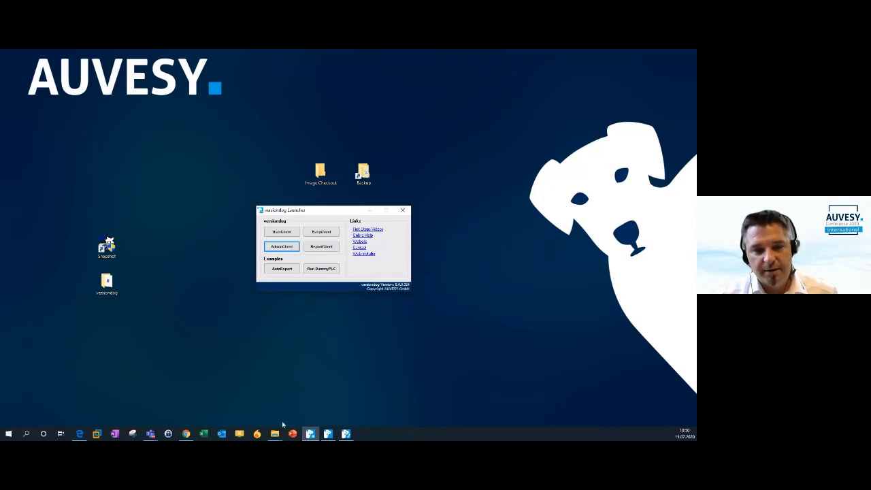
{"action": "mouse_move", "coordinate": [275, 430]}
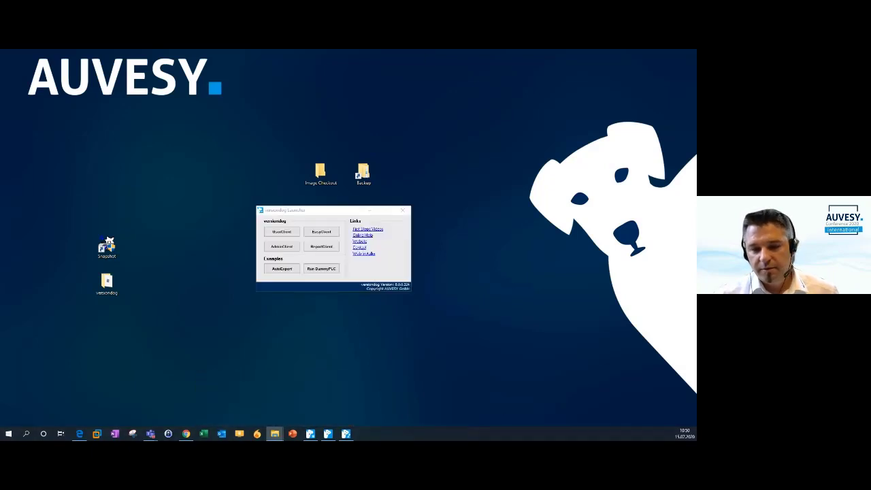
{"action": "left_click", "coordinate": [273, 394]}
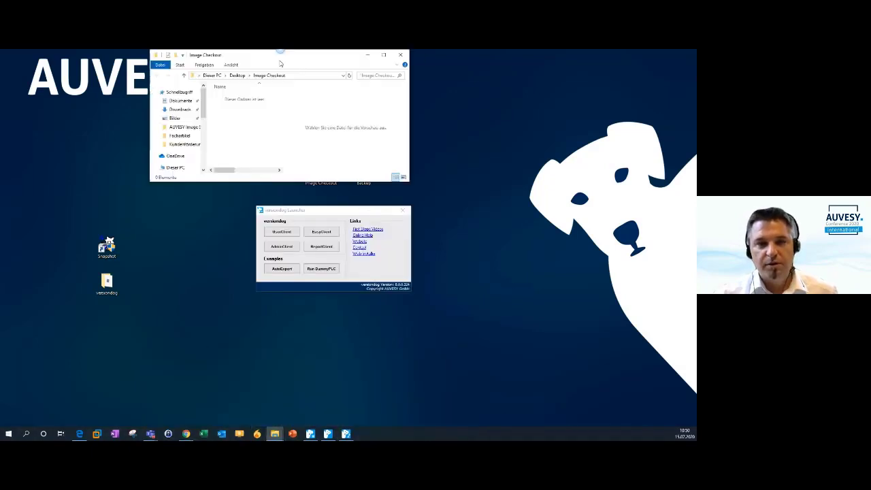
{"action": "left_click_drag", "start_coordinate": [279, 57], "coordinate": [323, 50]}
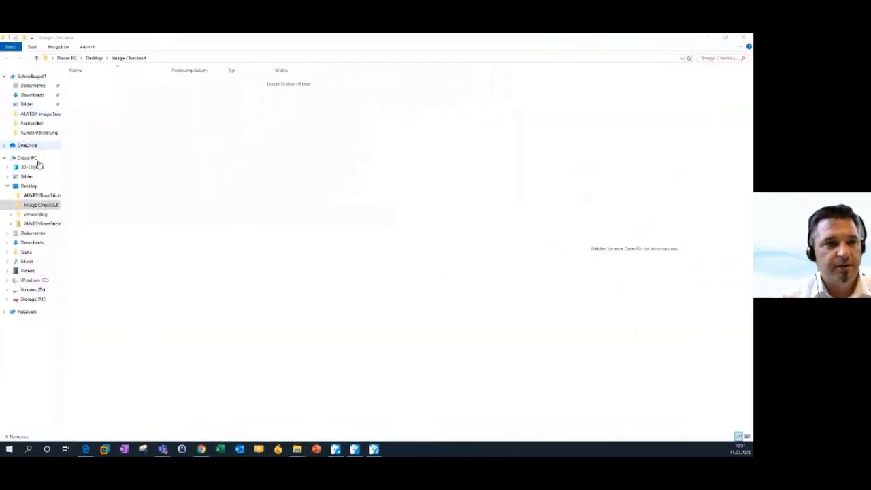
{"action": "left_click", "coordinate": [30, 287]}
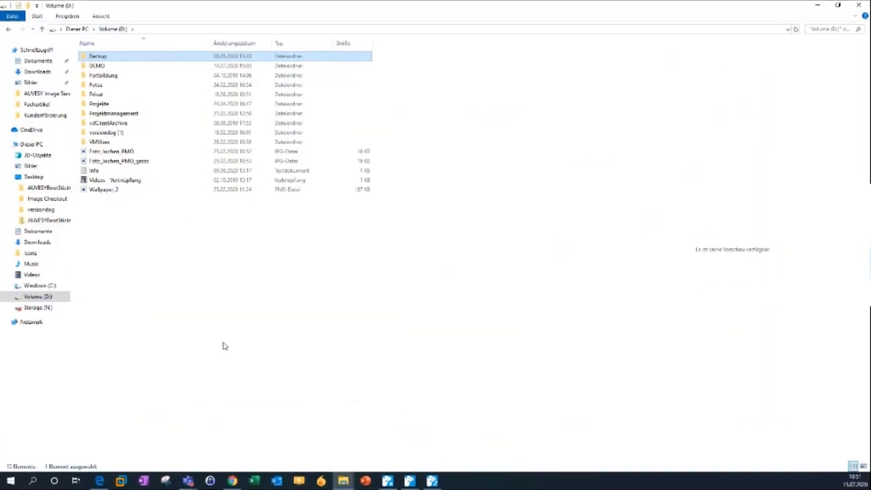
Copy the Backup folder's network path from its sharing properties and enter it as the storage location in the versiondog AdminClient.
{"action": "right_click", "coordinate": [99, 57]}
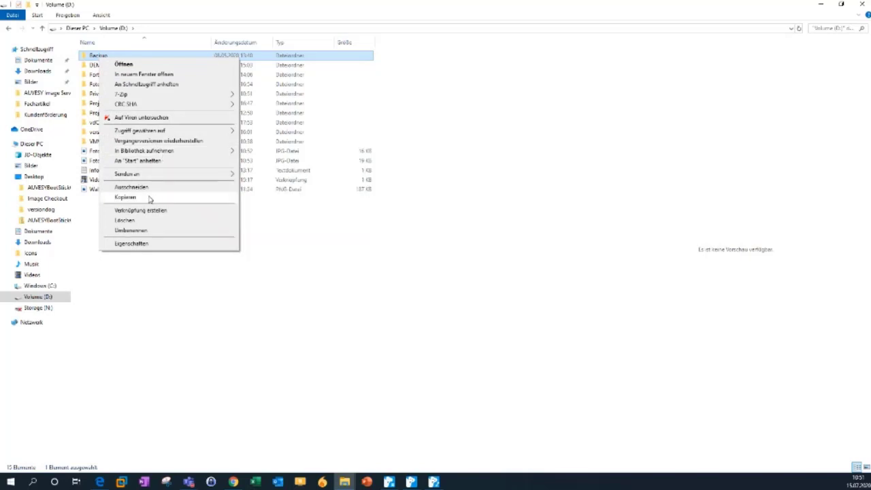
{"action": "left_click", "coordinate": [133, 244]}
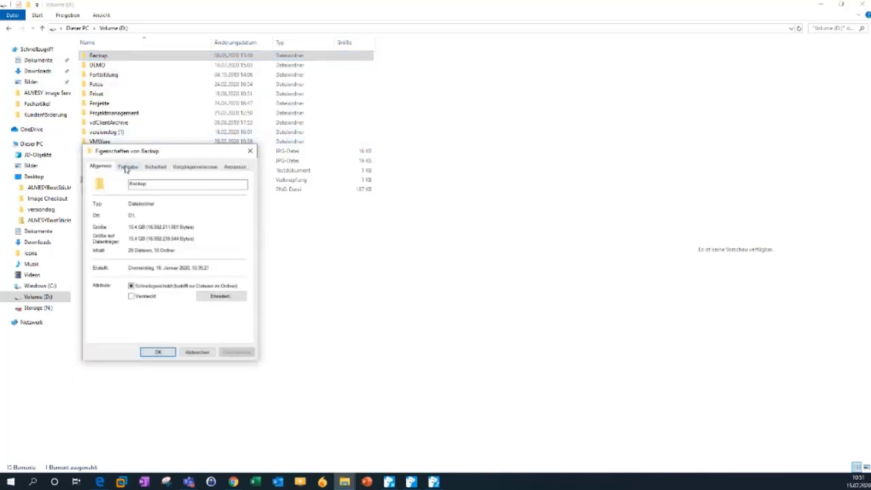
{"action": "left_click", "coordinate": [126, 168]}
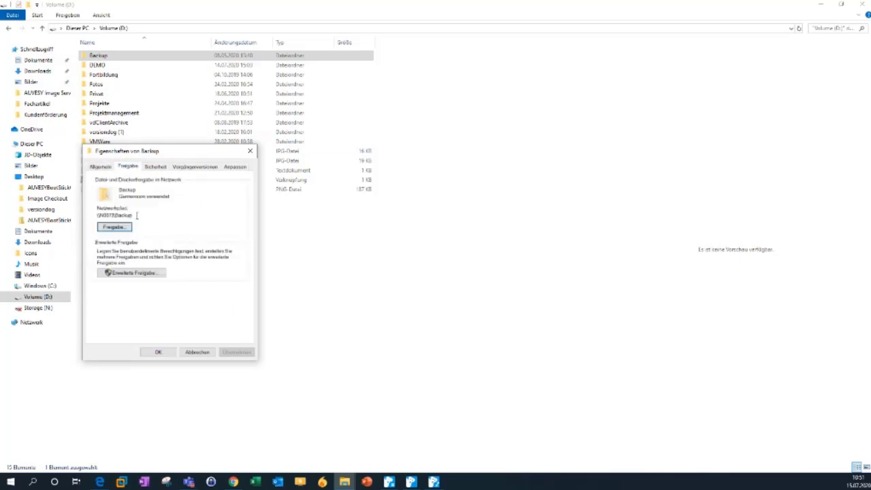
{"action": "left_click_drag", "start_coordinate": [137, 215], "coordinate": [94, 215]}
{"action": "key", "text": "ctrl+c"}
{"action": "left_click", "coordinate": [158, 352]}
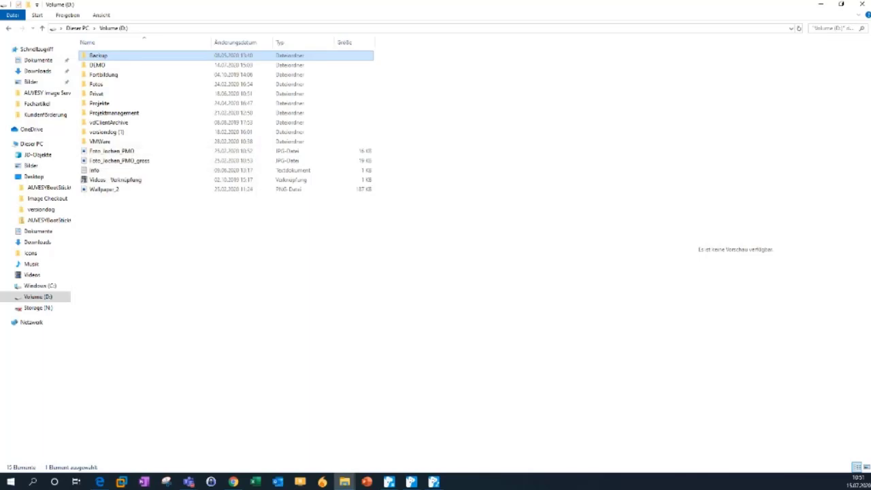
{"action": "left_click", "coordinate": [433, 481]}
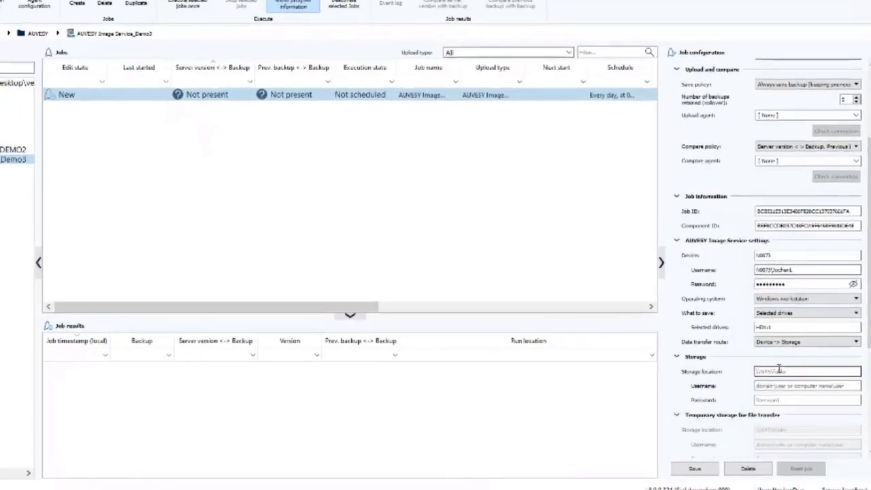
{"action": "key", "text": "ctrl+v"}
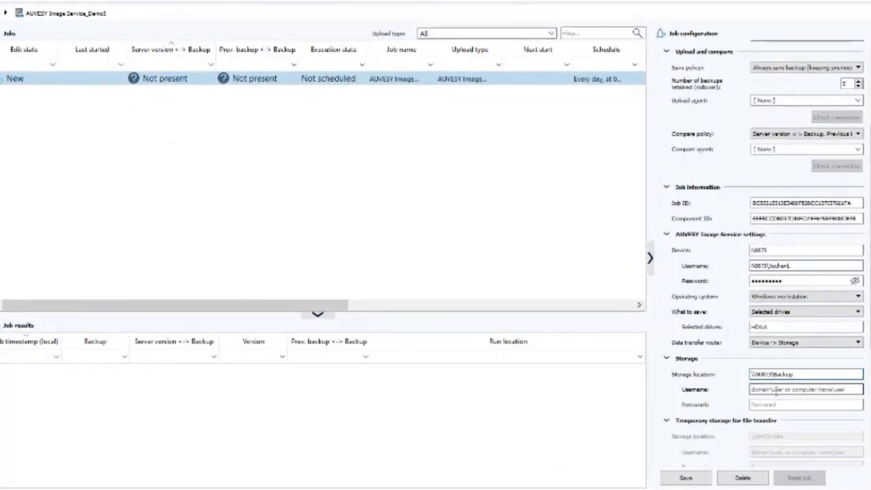
Enter the storage login with the domain datamang, the account's username and the account password.
{"action": "left_click", "coordinate": [782, 389]}
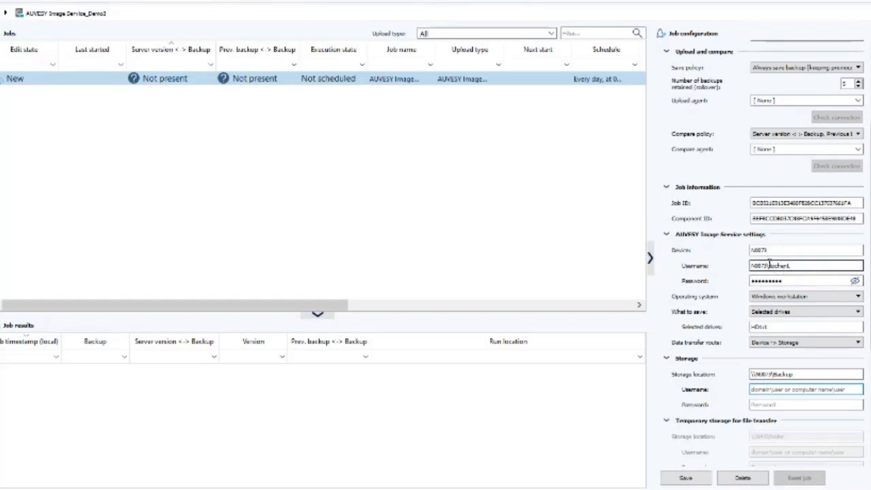
{"action": "left_click_drag", "start_coordinate": [769, 265], "coordinate": [796, 265]}
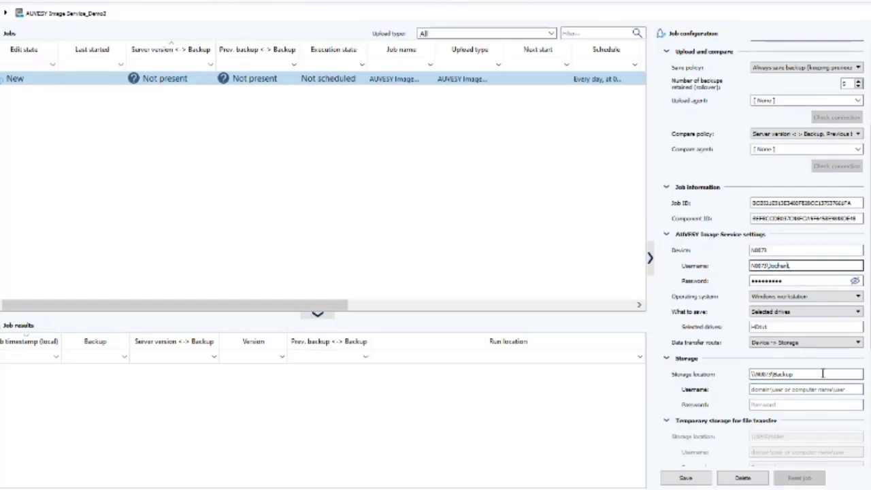
{"action": "left_click", "coordinate": [753, 389]}
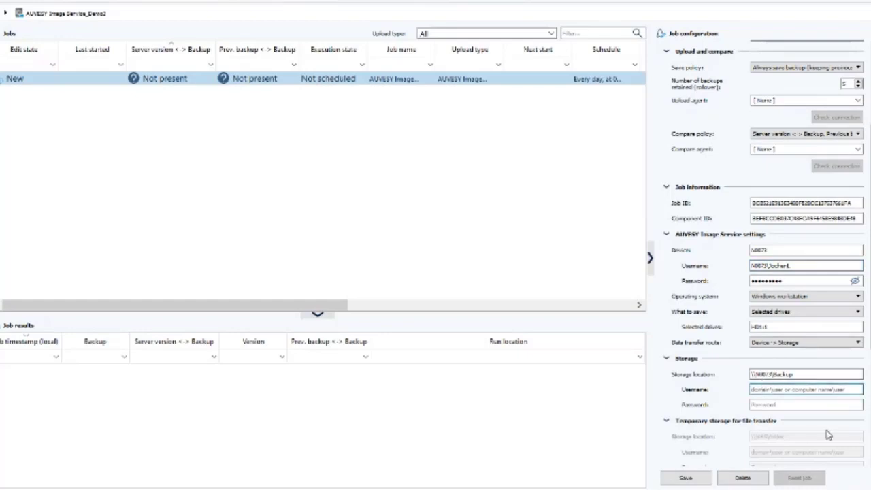
{"action": "type", "text": "datamang\\"}
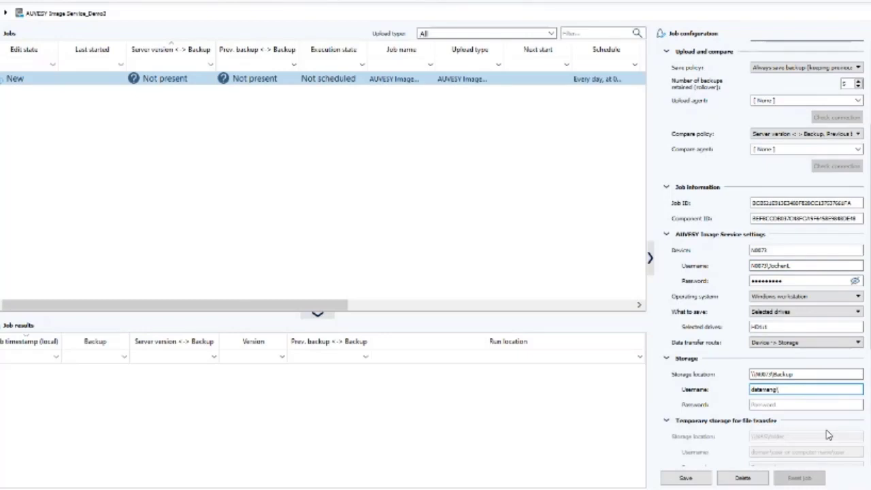
{"action": "type", "text": "jochenL"}
{"action": "left_click", "coordinate": [767, 405]}
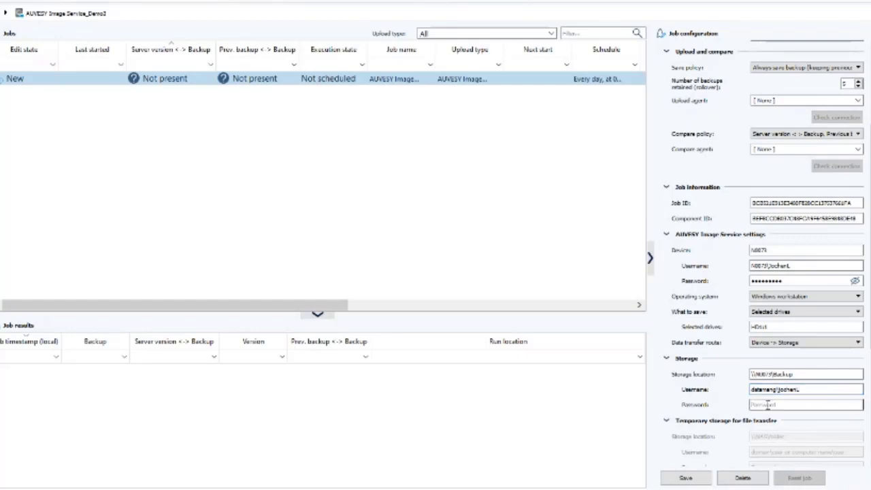
{"action": "type", "text": "********"}
Review the remaining job settings, save the job and execute it once.
{"action": "scroll", "coordinate": [729, 383], "scroll_direction": "down", "scroll_amount": 1}
{"action": "scroll", "coordinate": [742, 342], "scroll_direction": "down", "scroll_amount": 4}
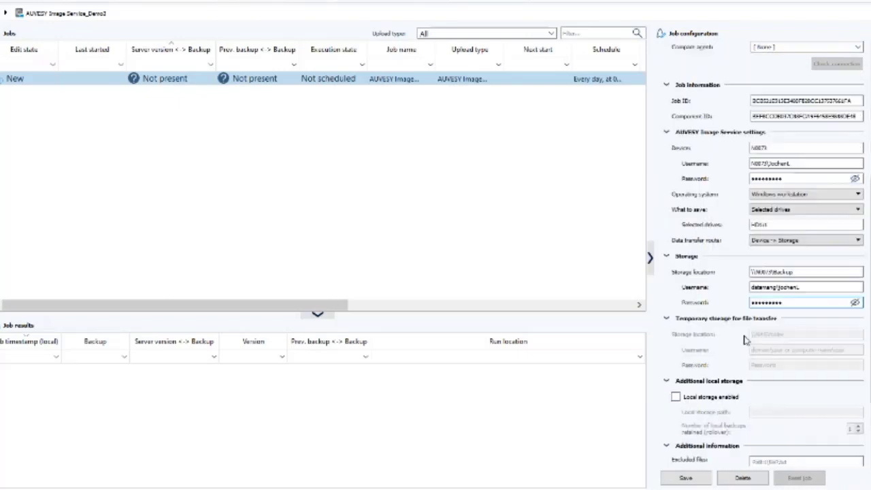
{"action": "scroll", "coordinate": [724, 281], "scroll_direction": "up", "scroll_amount": 3}
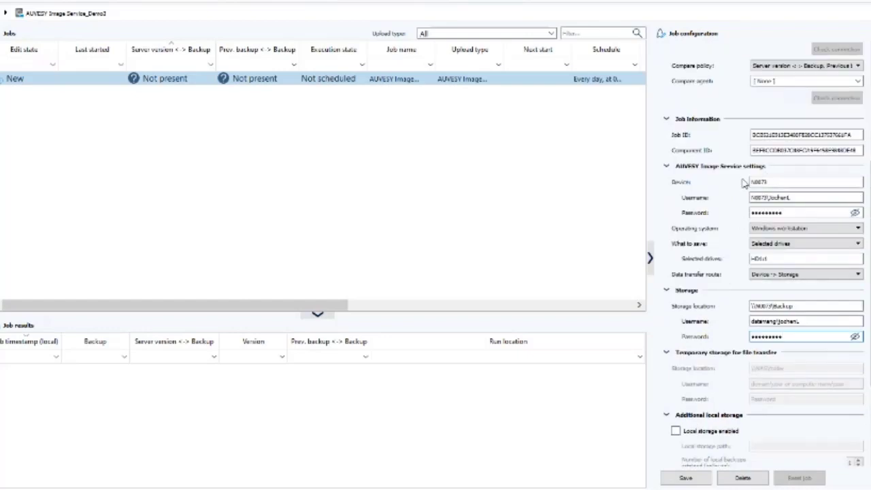
{"action": "left_click", "coordinate": [687, 478]}
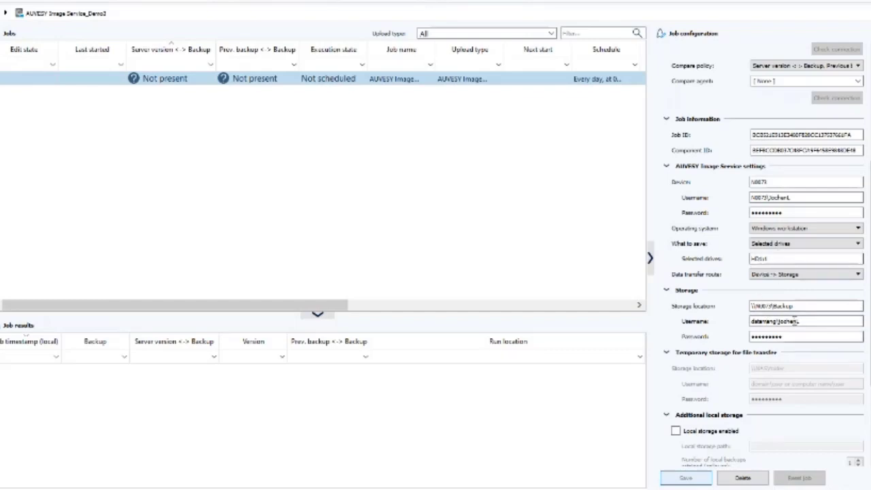
{"action": "left_click_drag", "start_coordinate": [799, 305], "coordinate": [628, 385]}
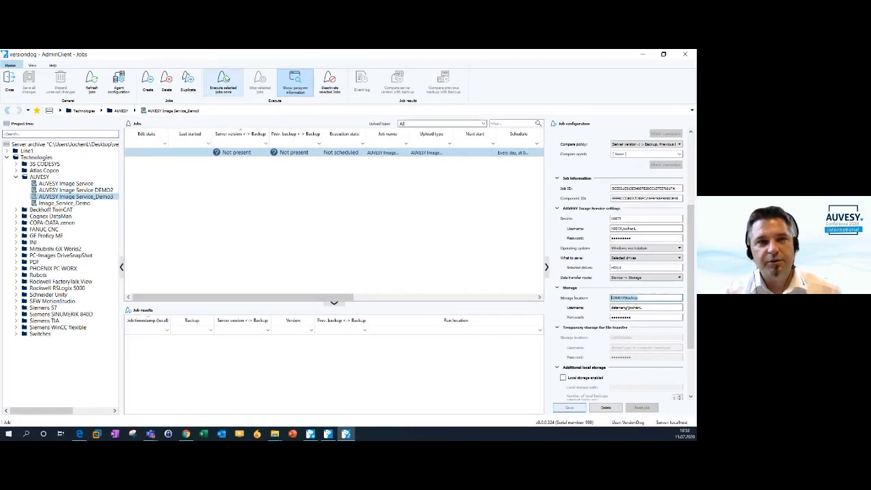
{"action": "left_click", "coordinate": [222, 85]}
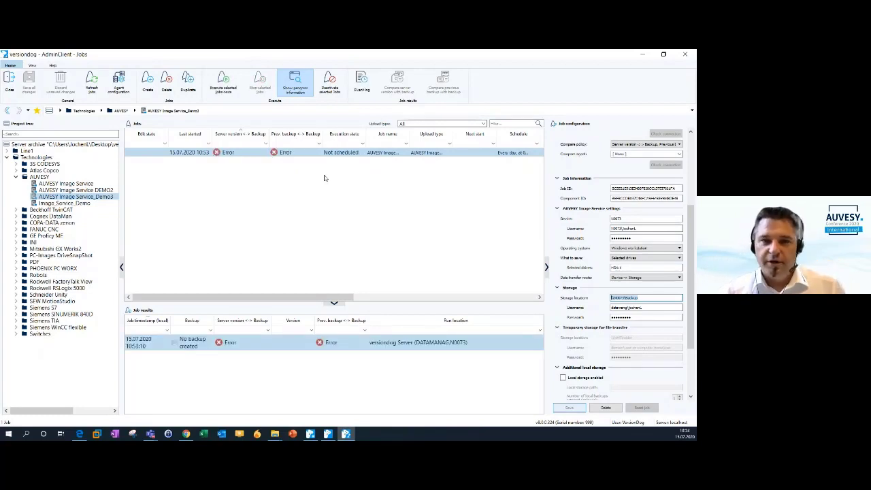
Open the event log of the latest job result and examine the Windows error entry about the storage share login.
{"action": "right_click", "coordinate": [240, 343]}
{"action": "left_click", "coordinate": [262, 368]}
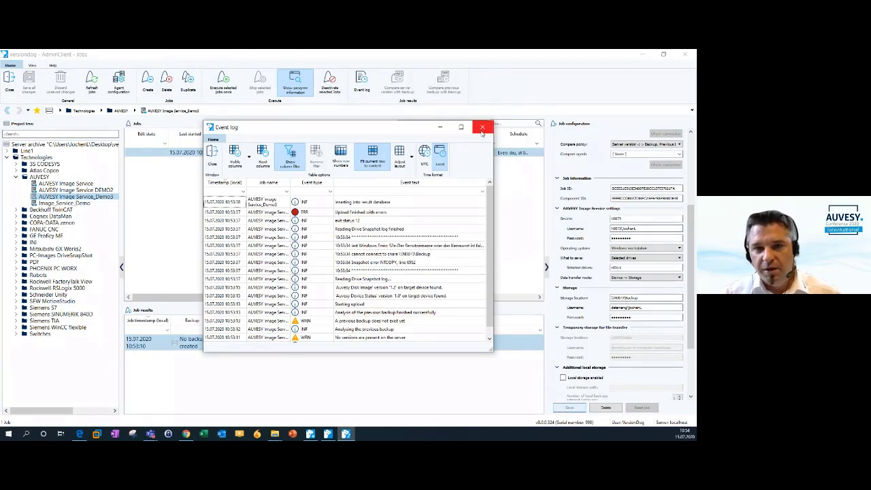
{"action": "left_click", "coordinate": [413, 249]}
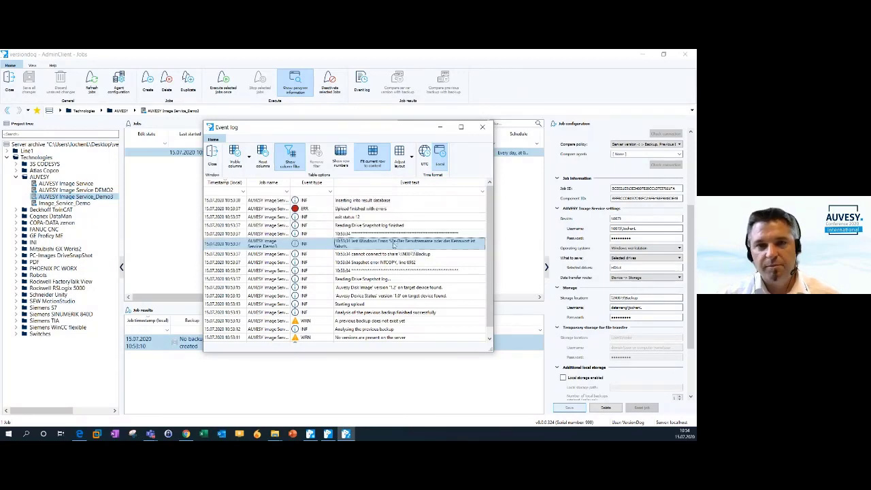
{"action": "left_click", "coordinate": [480, 127]}
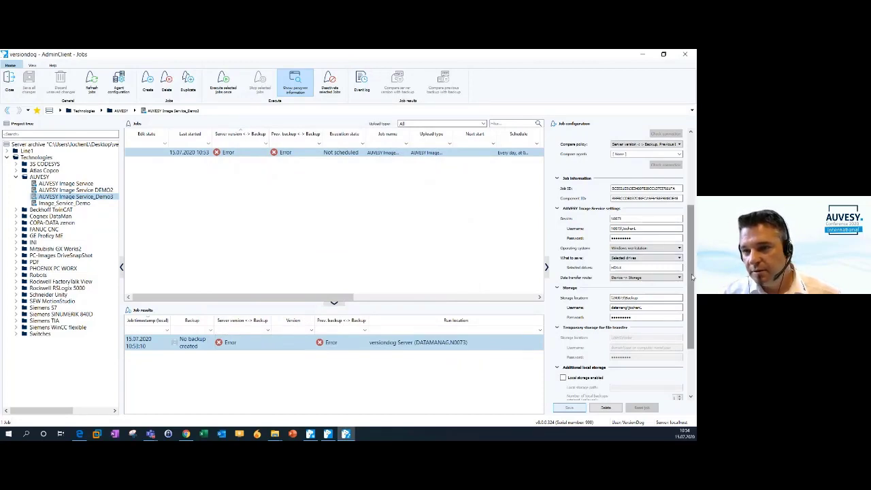
Correct the domain in the storage username to datamanag, keeping the account name, and save the job.
{"action": "scroll", "coordinate": [692, 274], "scroll_direction": "up", "scroll_amount": 2}
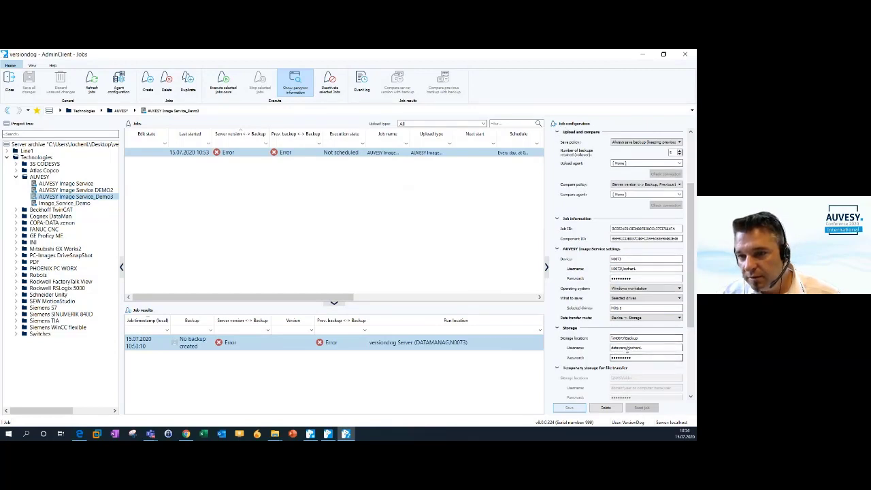
{"action": "left_click", "coordinate": [627, 348]}
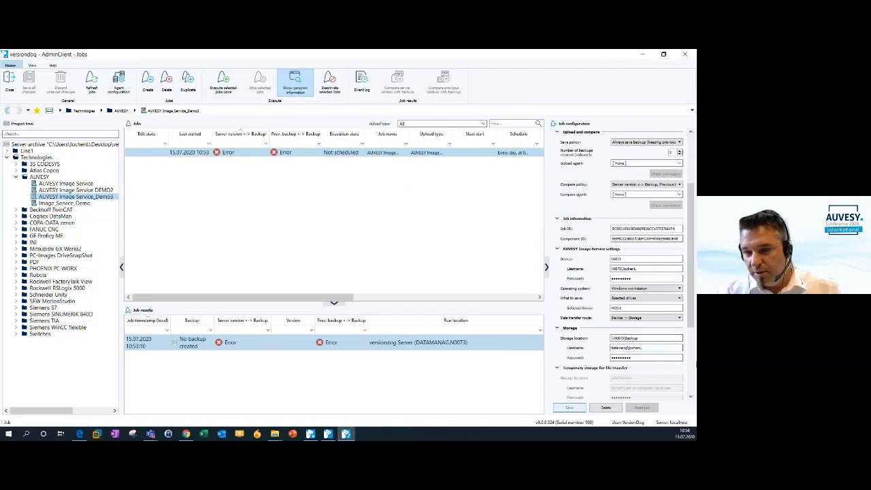
{"action": "key", "text": "Delete"}
{"action": "key", "text": "Delete"}
{"action": "key", "text": "Delete"}
{"action": "key", "text": "Delete"}
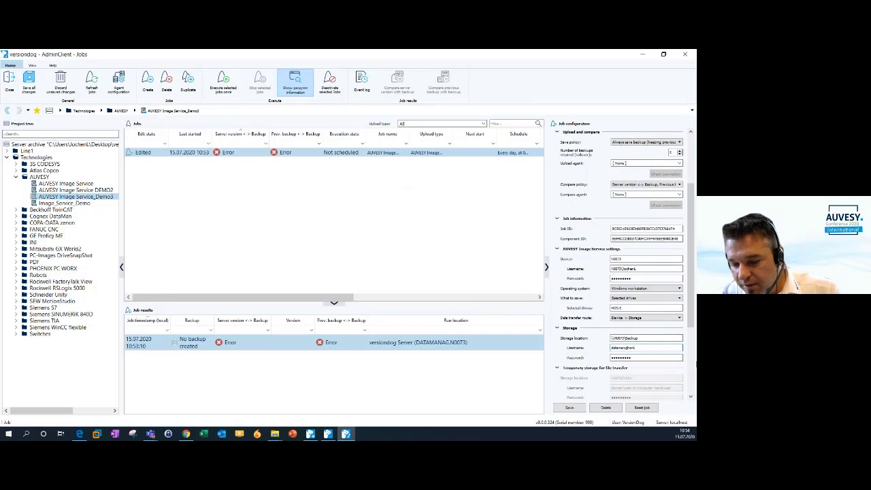
{"action": "key", "text": "BackSpace"}
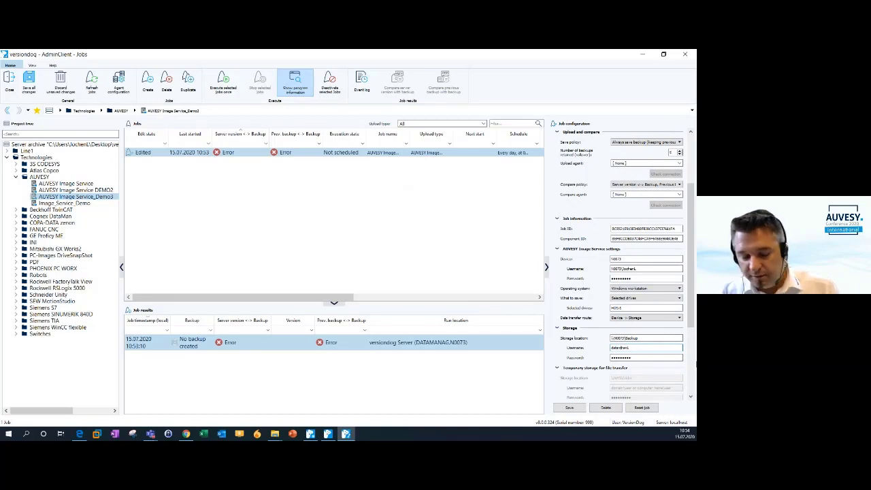
{"action": "type", "text": "ag"}
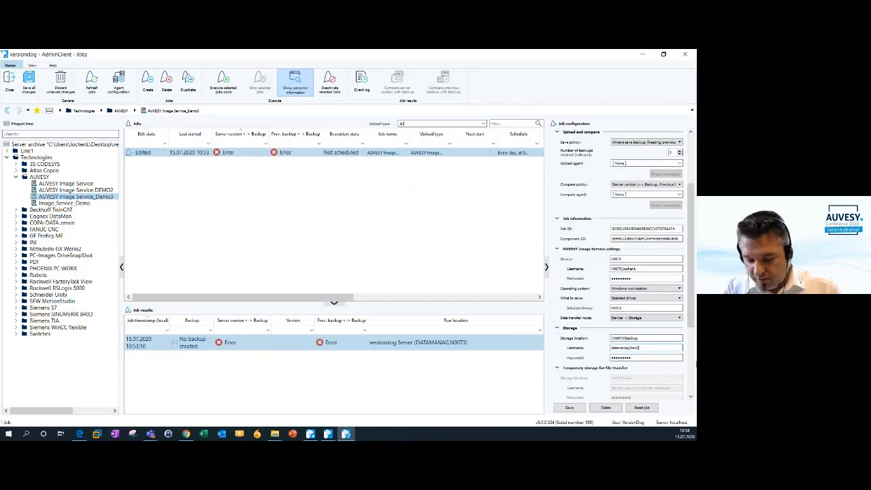
{"action": "type", "text": "\\"}
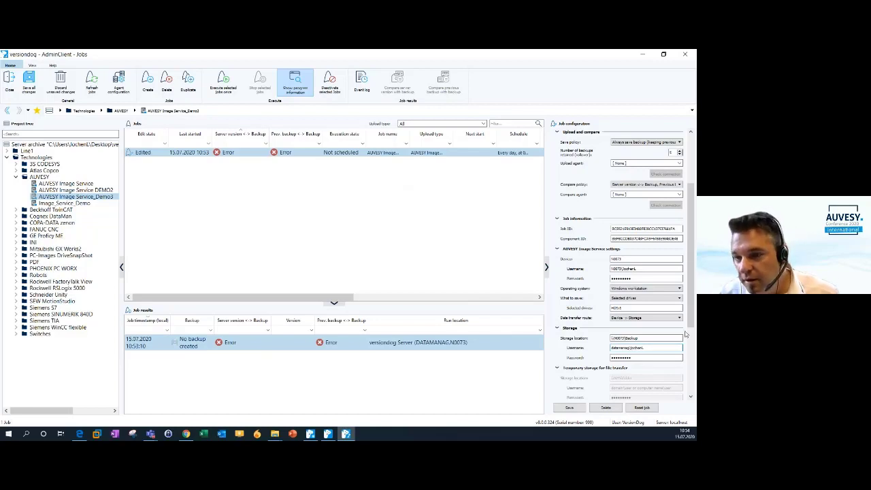
{"action": "left_click", "coordinate": [633, 358]}
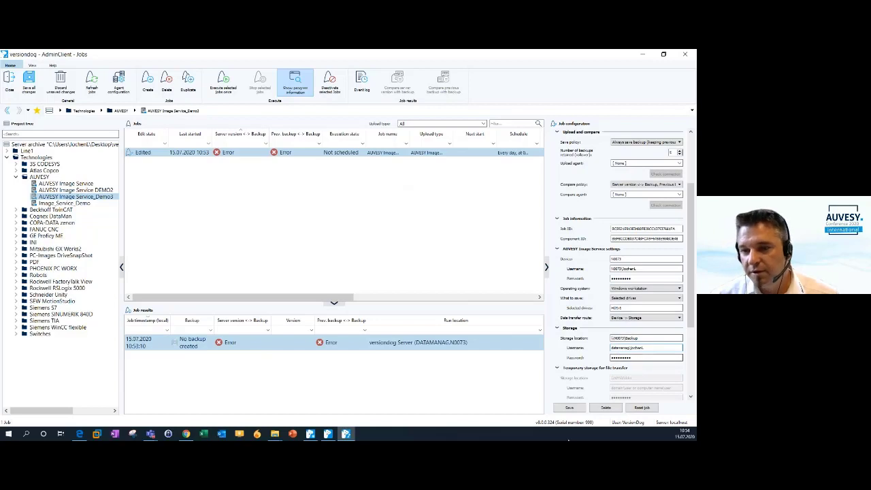
{"action": "left_click", "coordinate": [569, 406]}
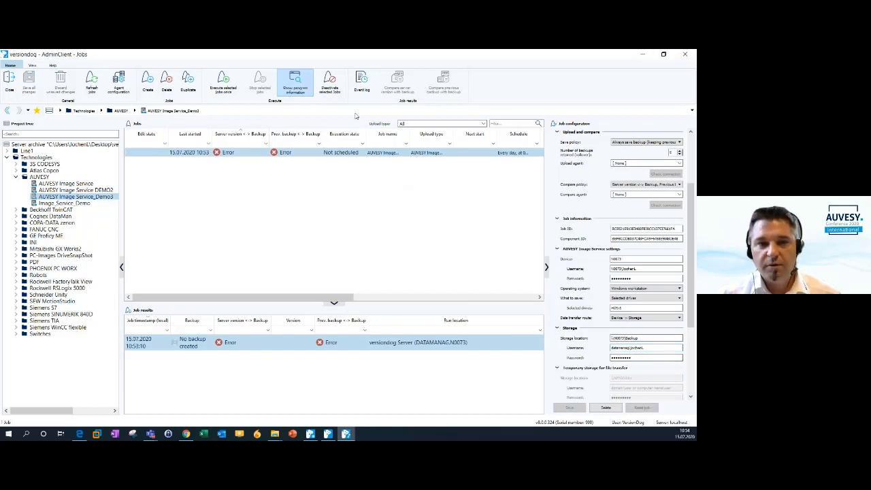
Execute the AUVESY Image Service_Demo3 job once with the corrected storage login.
{"action": "left_click", "coordinate": [228, 87]}
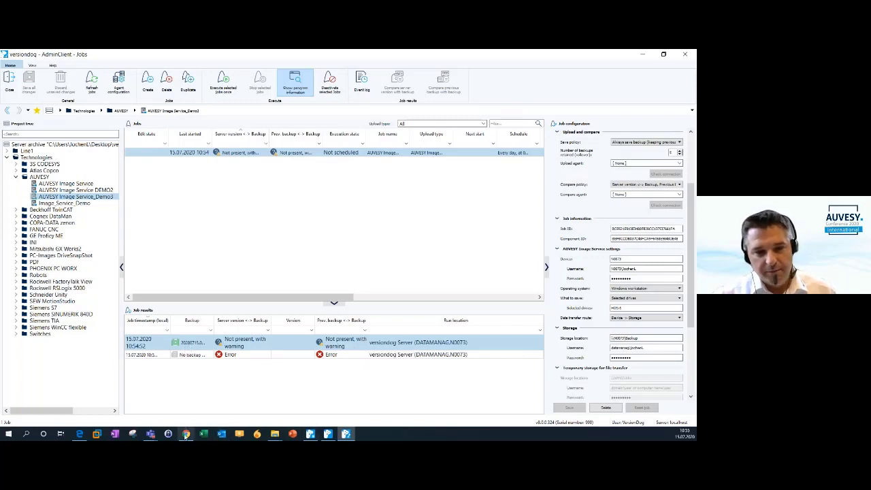
Switch to File Explorer and check the HD1-1 image file in the folder 2020-07-15_10-54-58 under D:\Backup\N0073.
{"action": "mouse_move", "coordinate": [186, 436]}
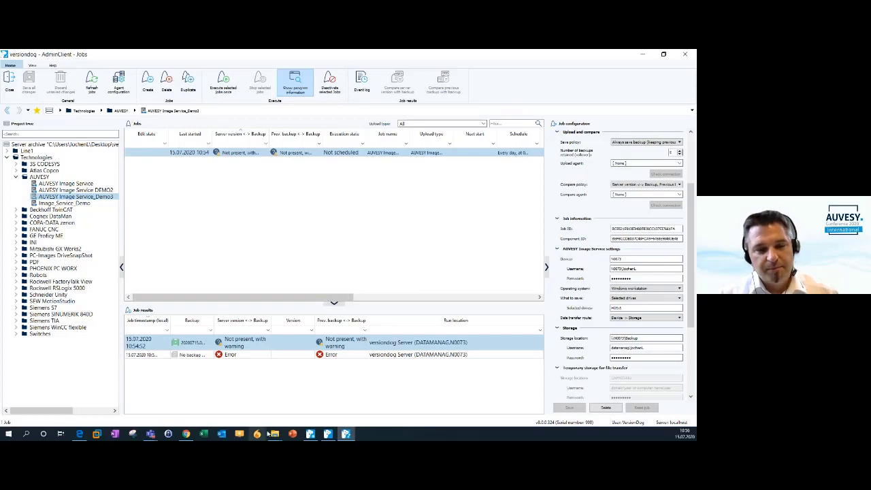
{"action": "mouse_move", "coordinate": [276, 436]}
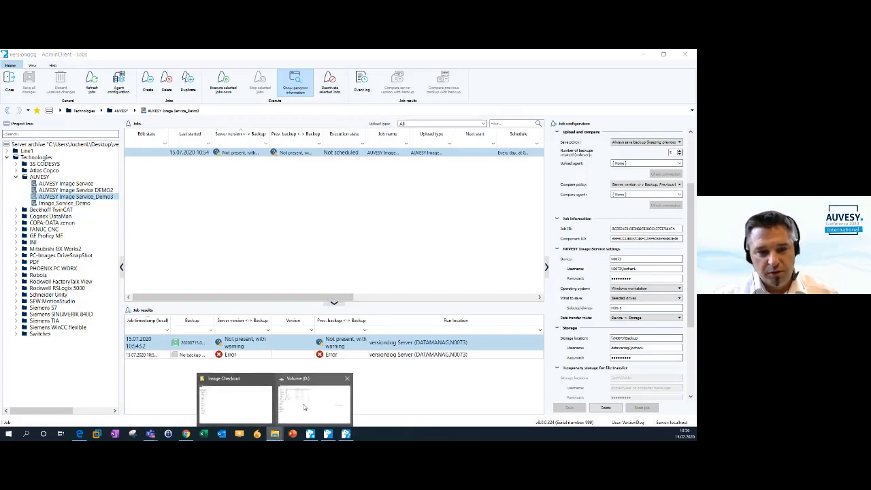
{"action": "mouse_move", "coordinate": [315, 408]}
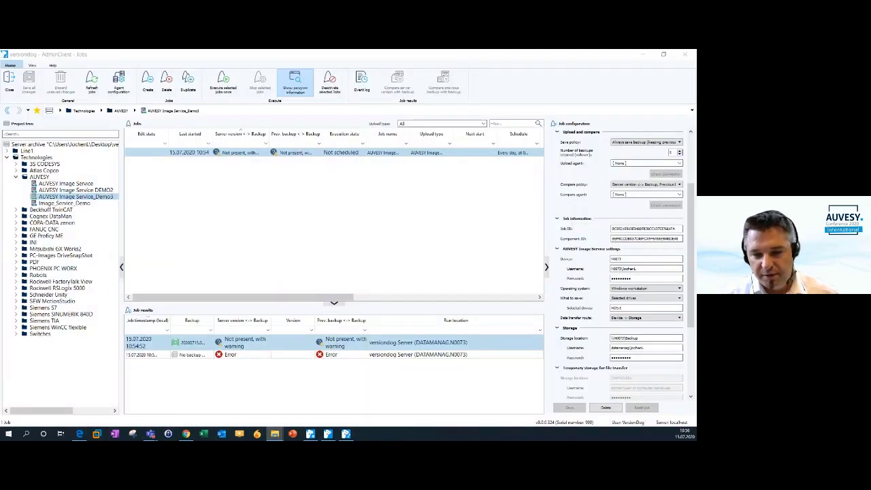
{"action": "left_click_drag", "start_coordinate": [340, 435], "coordinate": [346, 50]}
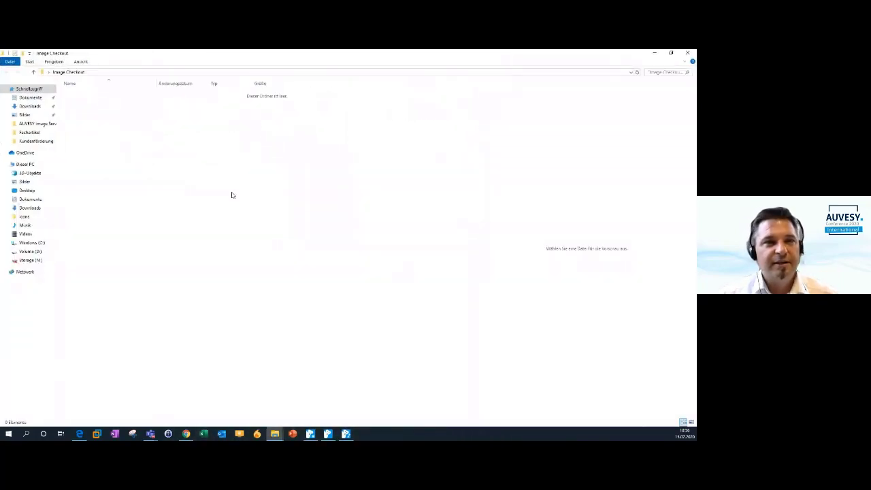
{"action": "left_click", "coordinate": [24, 251]}
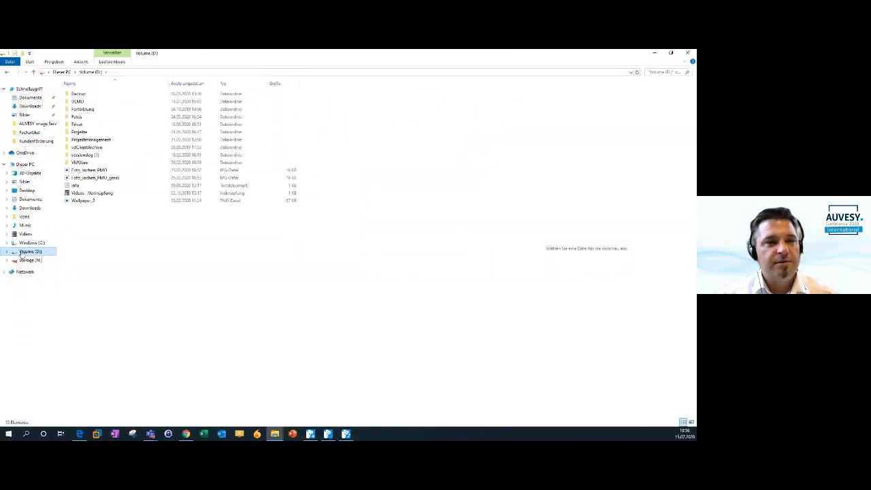
{"action": "double_click", "coordinate": [67, 96]}
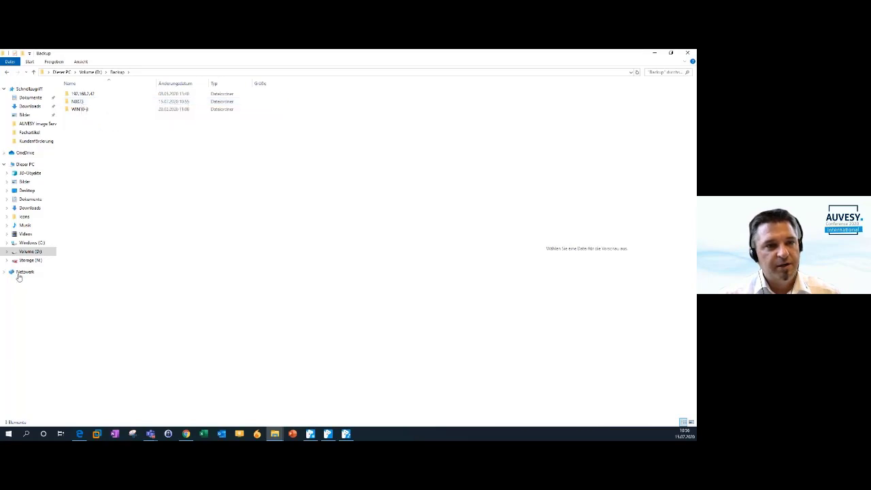
{"action": "double_click", "coordinate": [80, 101]}
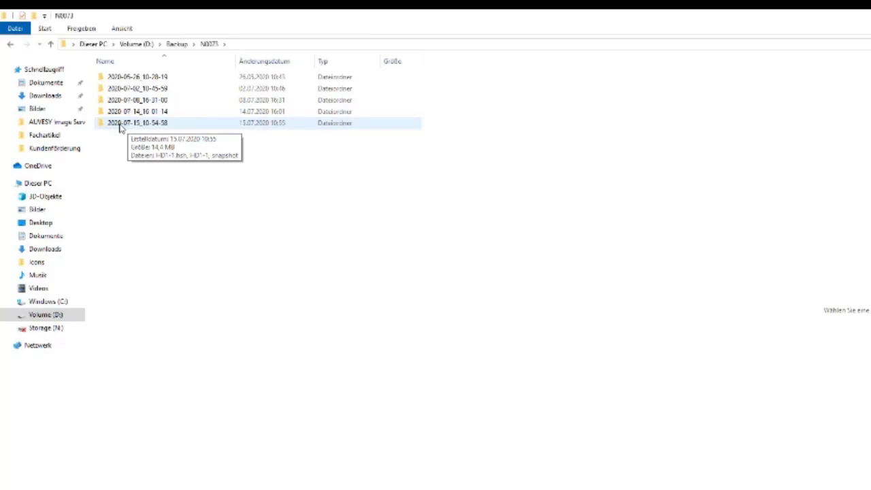
{"action": "double_click", "coordinate": [119, 128]}
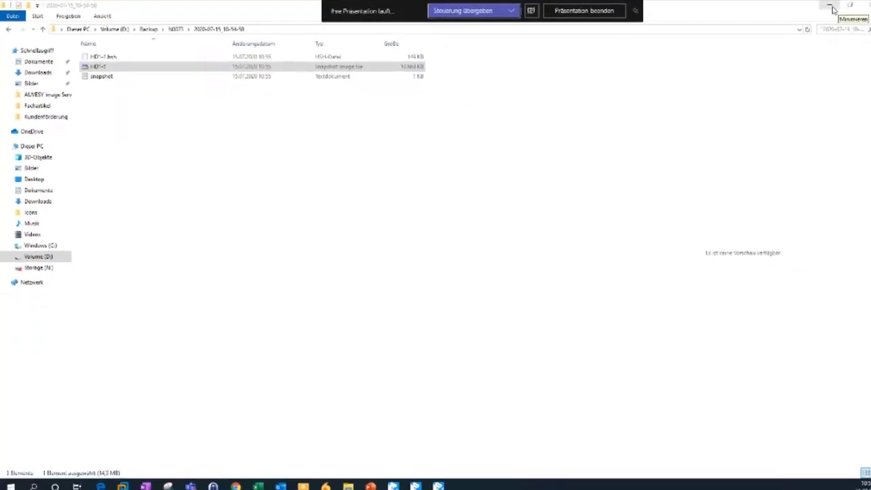
{"action": "left_click", "coordinate": [833, 9]}
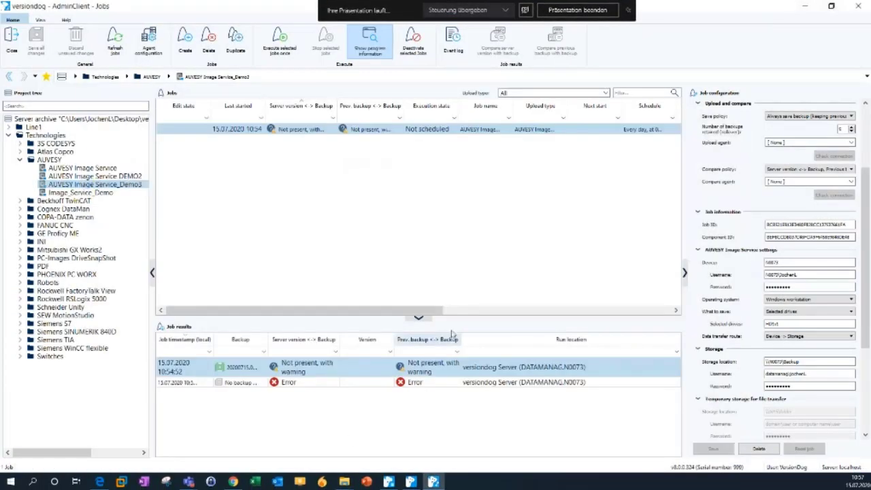
{"action": "left_click", "coordinate": [807, 12]}
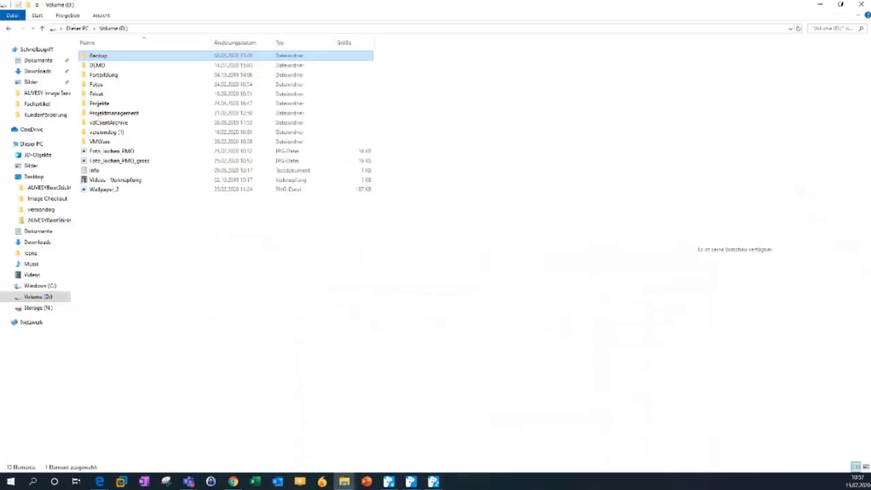
{"action": "left_click", "coordinate": [434, 481]}
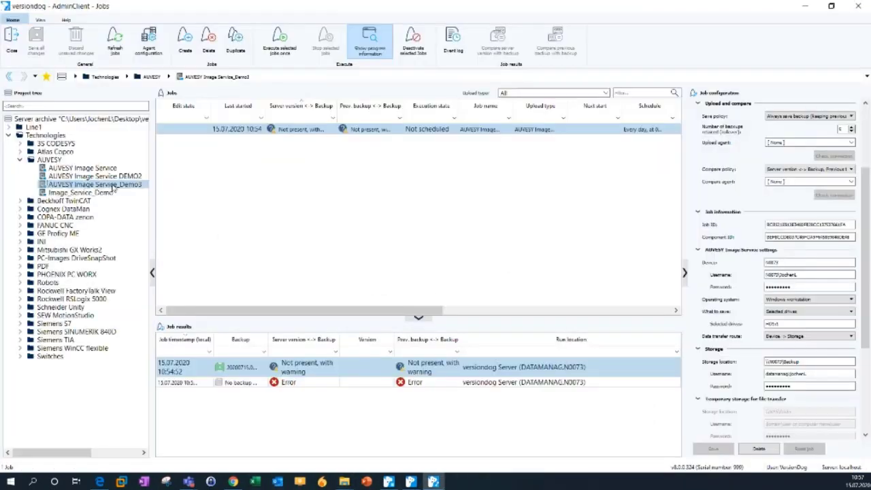
{"action": "left_click", "coordinate": [804, 7]}
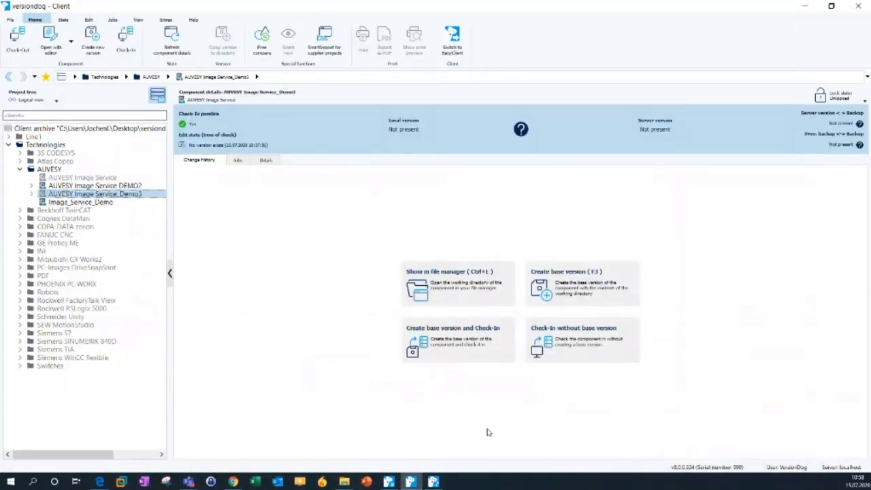
{"action": "left_click", "coordinate": [433, 482]}
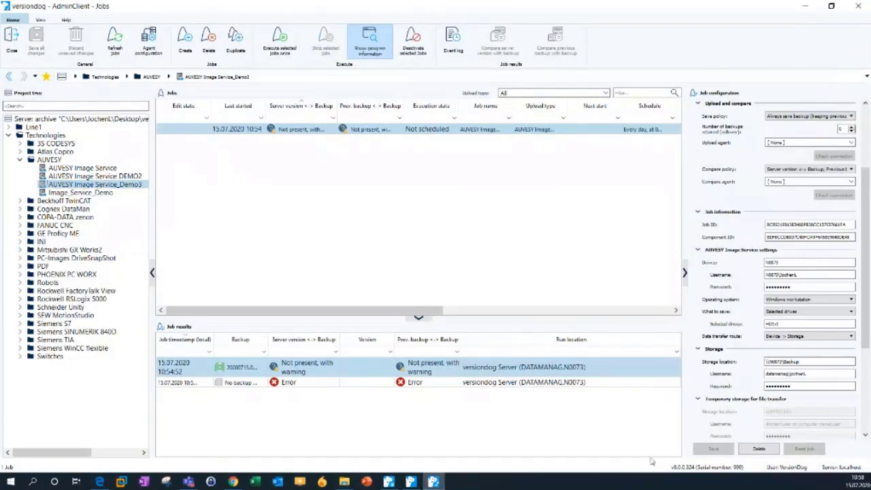
In the versiondog Client, show the jobs of AUVESY Image Service_Demo3 and start copying the latest job result's backup to a directory.
{"action": "left_click", "coordinate": [411, 481]}
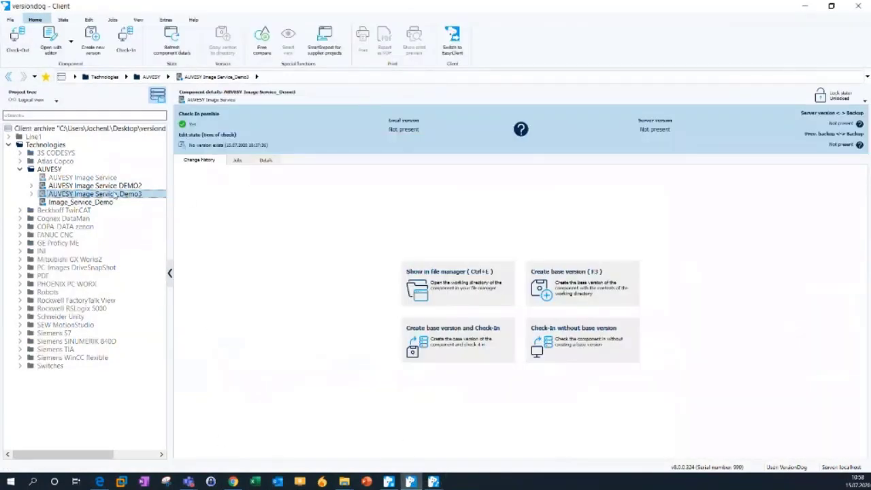
{"action": "left_click", "coordinate": [237, 163]}
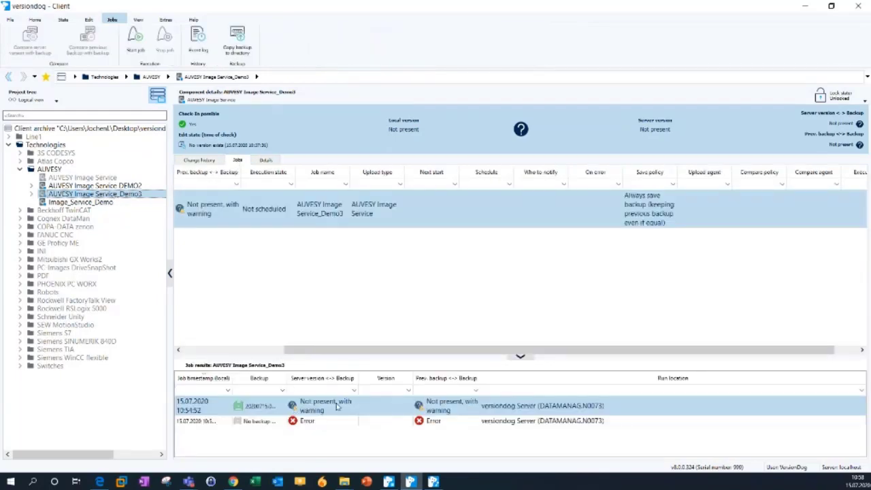
{"action": "left_click", "coordinate": [258, 407]}
{"action": "right_click", "coordinate": [258, 408]}
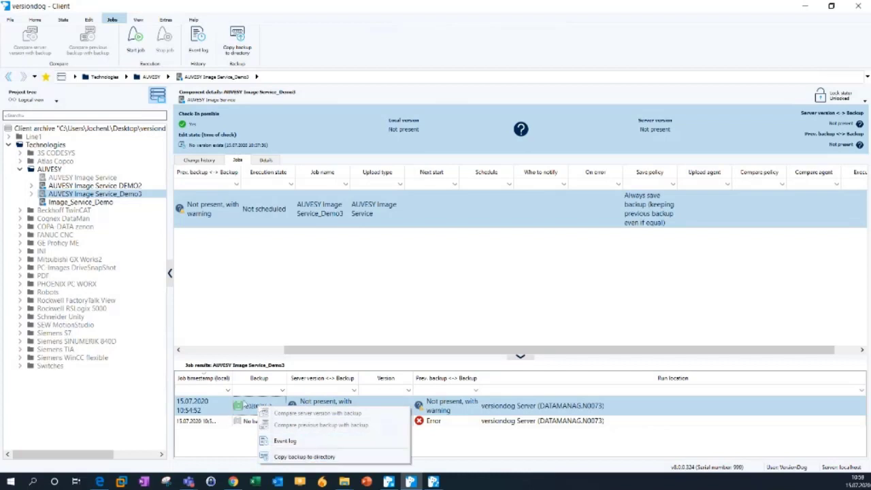
{"action": "right_click", "coordinate": [245, 404]}
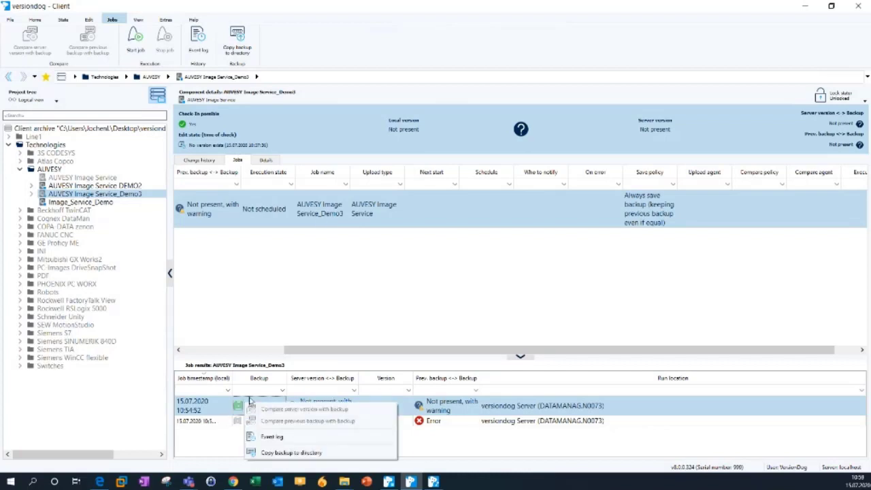
{"action": "left_click", "coordinate": [307, 456]}
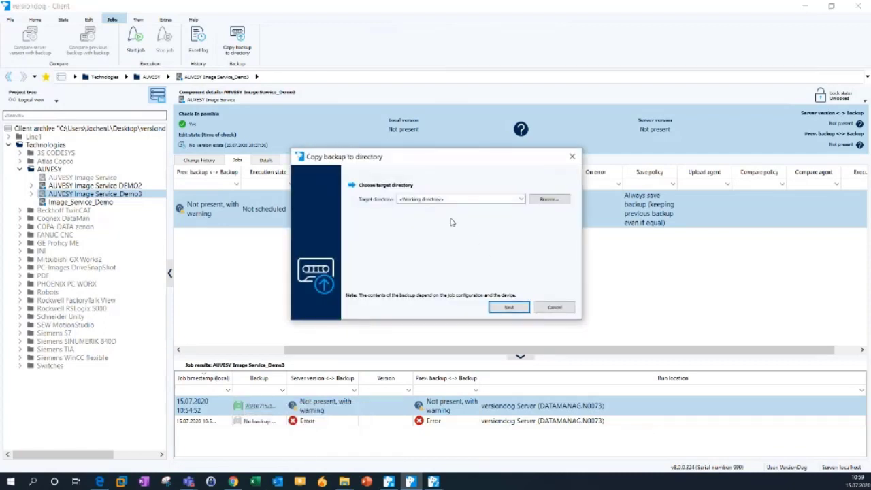
Choose the desktop folder Image Checkout as the target directory, copy the backup into it and close the copy dialog.
{"action": "left_click", "coordinate": [549, 198]}
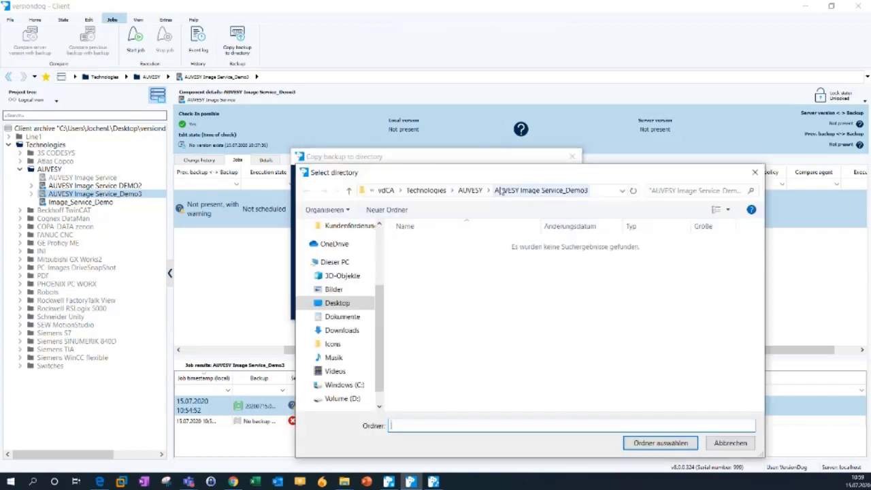
{"action": "scroll", "coordinate": [378, 338], "scroll_direction": "down", "scroll_amount": 1}
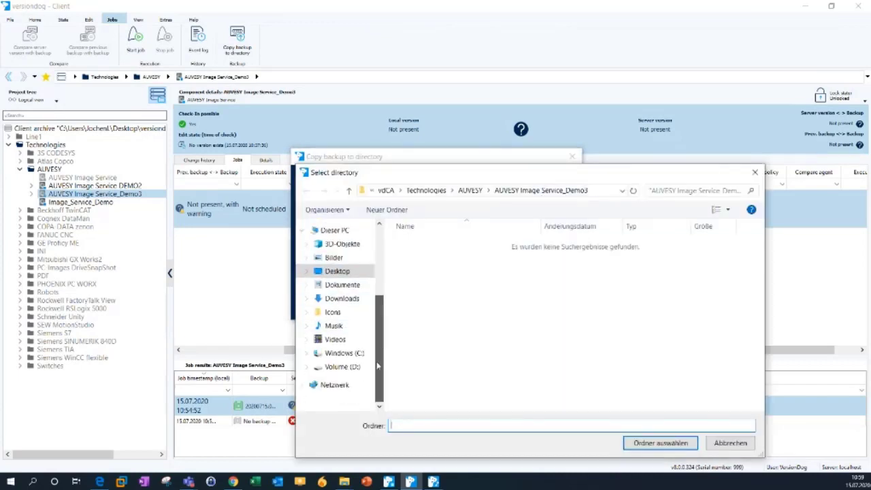
{"action": "left_click", "coordinate": [337, 368]}
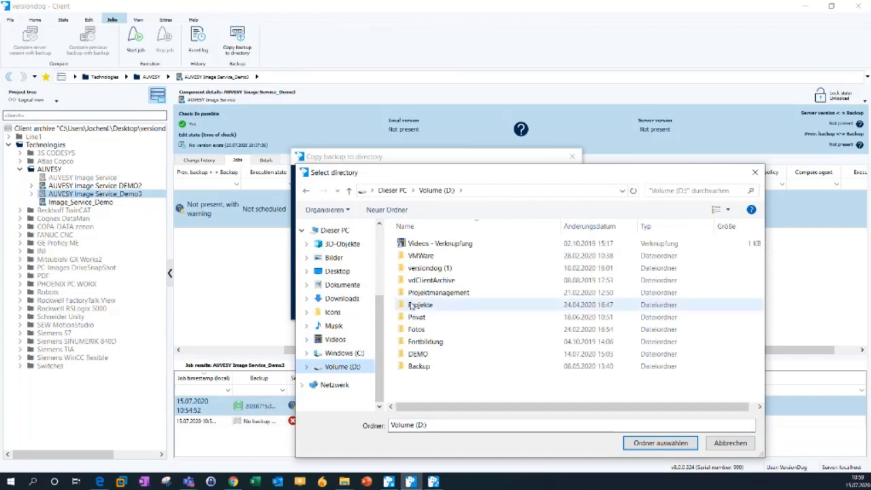
{"action": "left_click", "coordinate": [337, 272]}
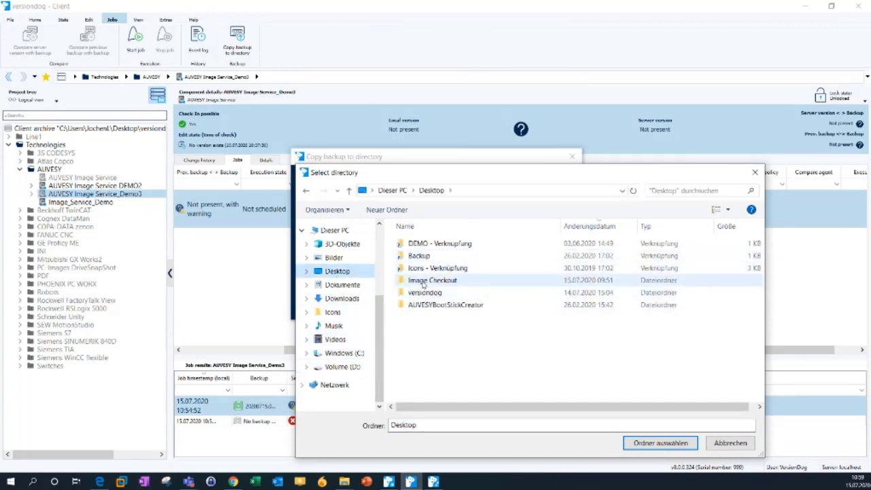
{"action": "left_click", "coordinate": [422, 283]}
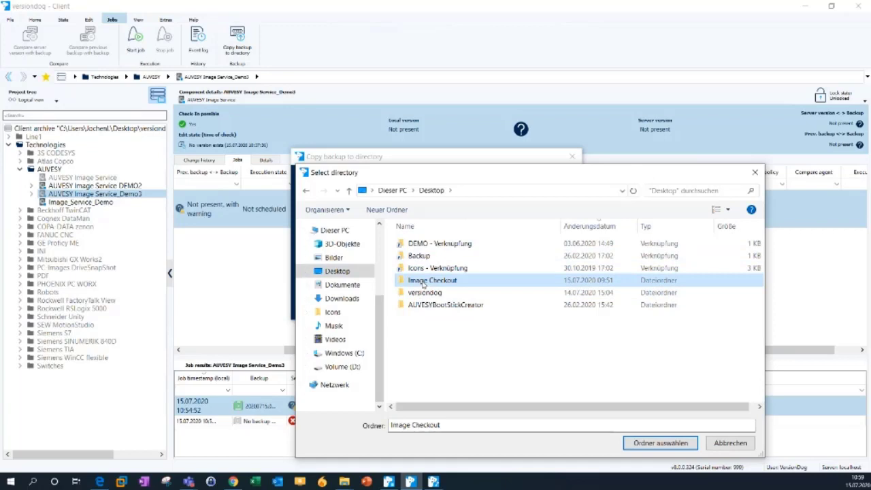
{"action": "double_click", "coordinate": [422, 283]}
{"action": "left_click", "coordinate": [649, 443]}
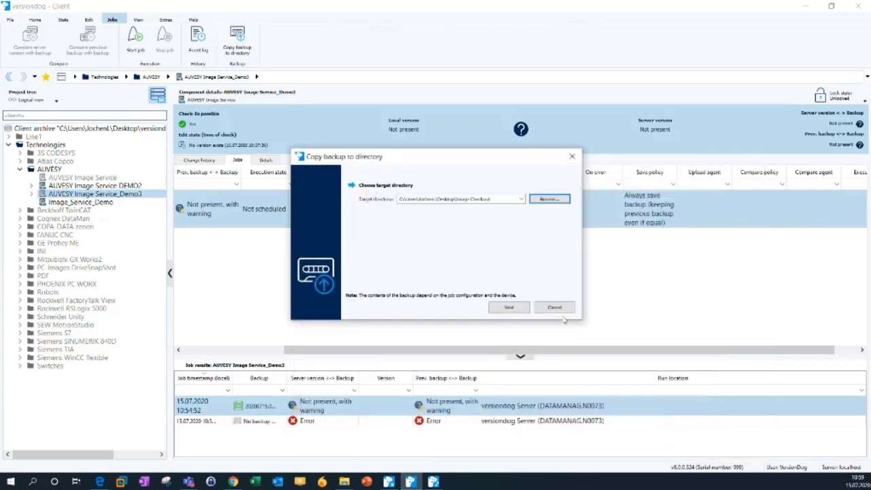
{"action": "left_click", "coordinate": [509, 307]}
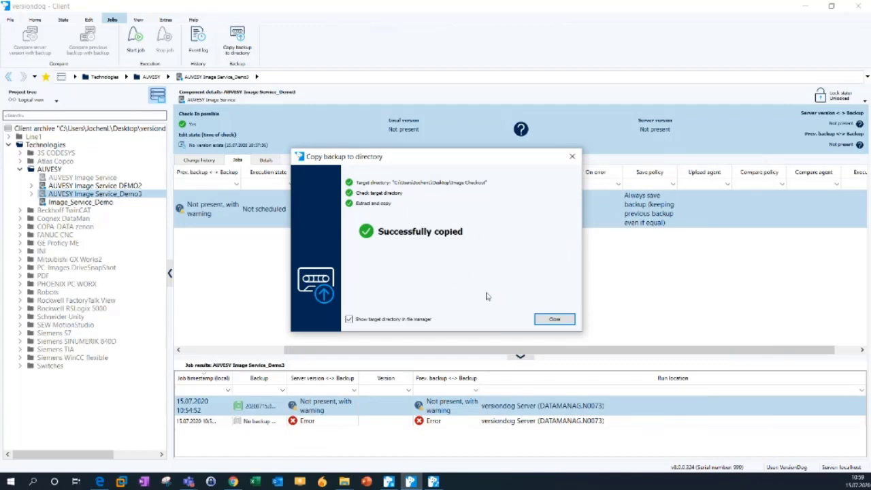
{"action": "left_click", "coordinate": [551, 318]}
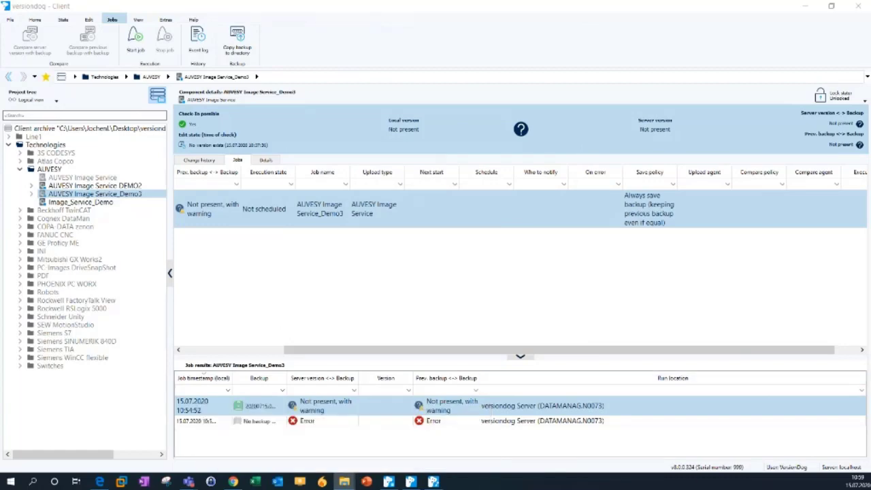
Examine the copied HD1-1 image file in the Image Checkout folder and the hardware ID line in the opened summary file.
{"action": "left_click_drag", "start_coordinate": [536, 489], "coordinate": [422, 1]}
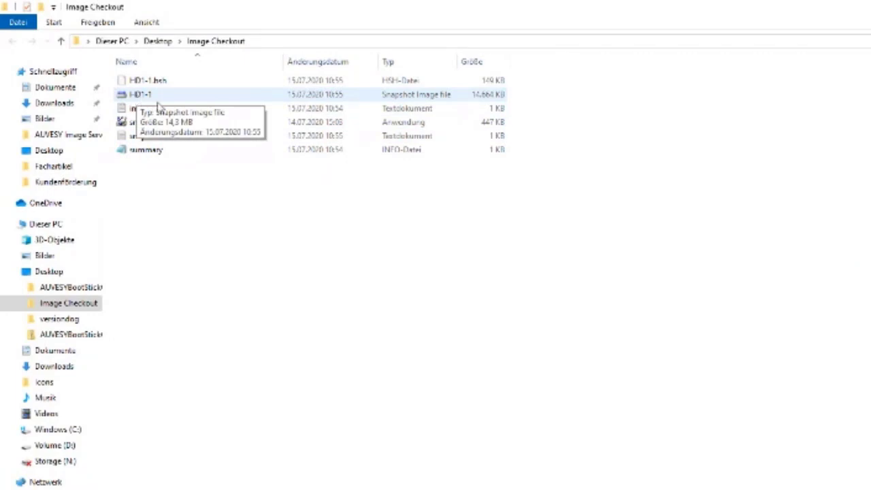
{"action": "left_click", "coordinate": [139, 96]}
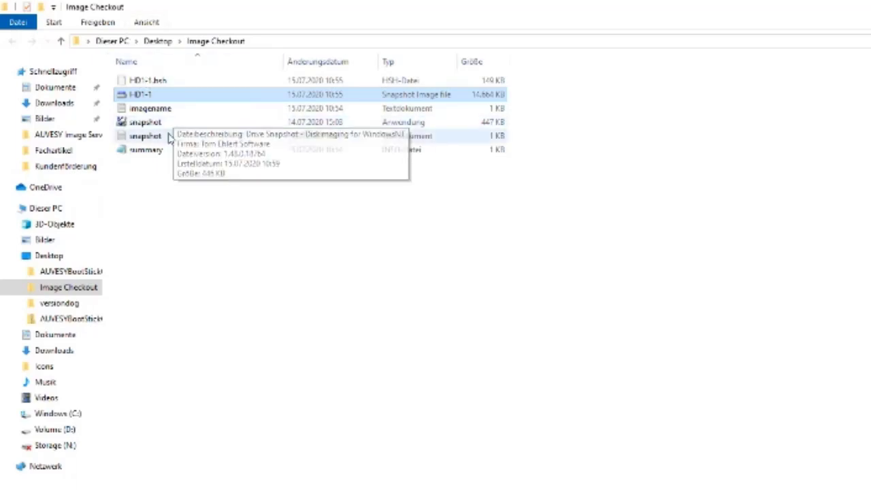
{"action": "left_click", "coordinate": [141, 155]}
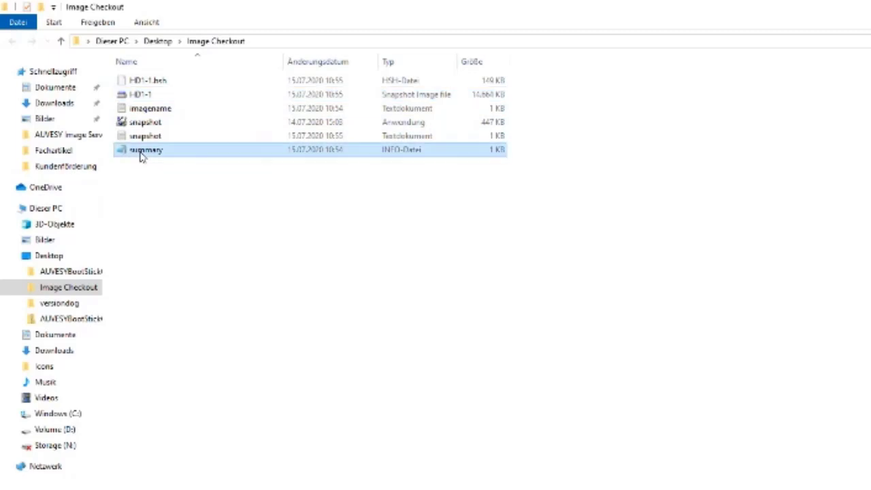
{"action": "double_click", "coordinate": [141, 152]}
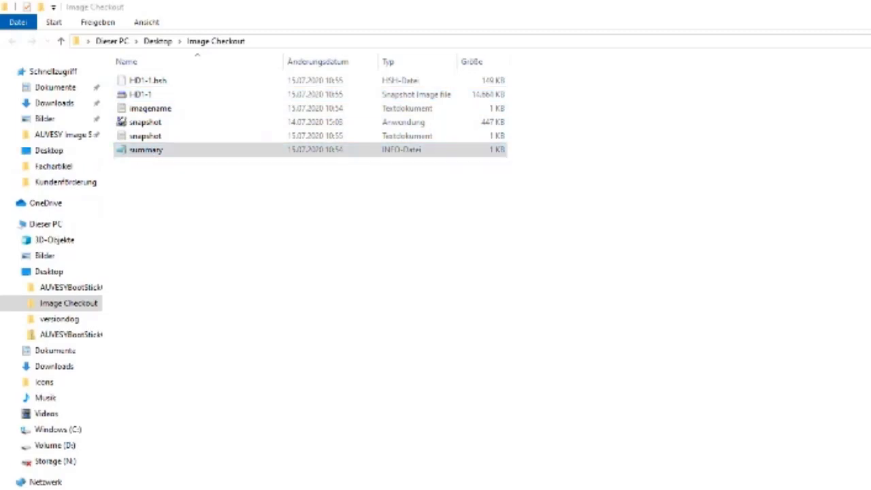
{"action": "left_click_drag", "start_coordinate": [867, 171], "coordinate": [715, 2]}
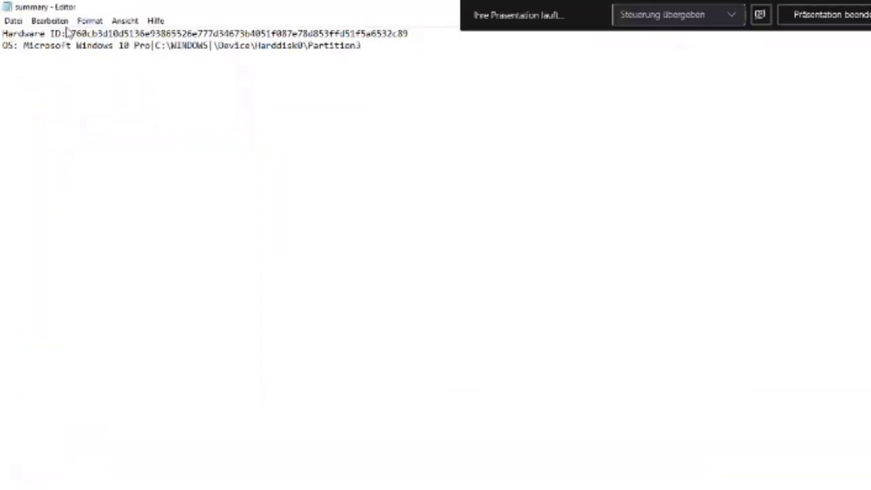
{"action": "left_click_drag", "start_coordinate": [2, 33], "coordinate": [69, 36]}
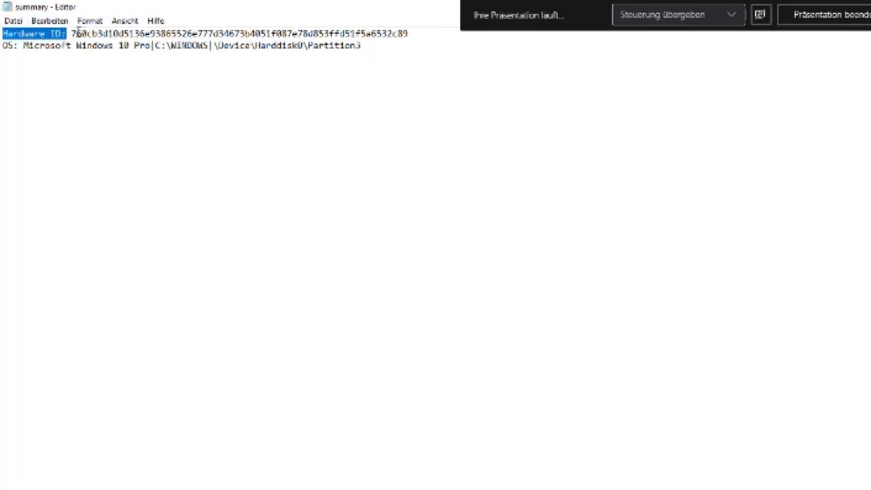
{"action": "left_click_drag", "start_coordinate": [71, 32], "coordinate": [417, 34]}
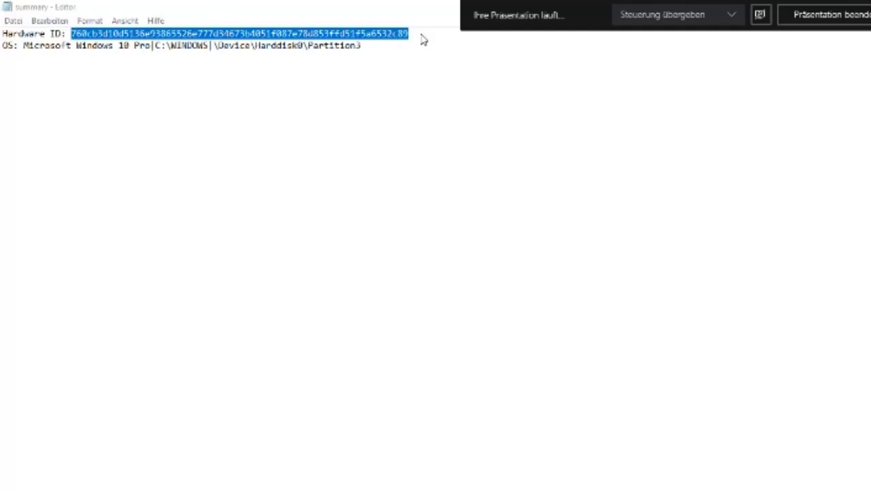
{"action": "left_click", "coordinate": [422, 33]}
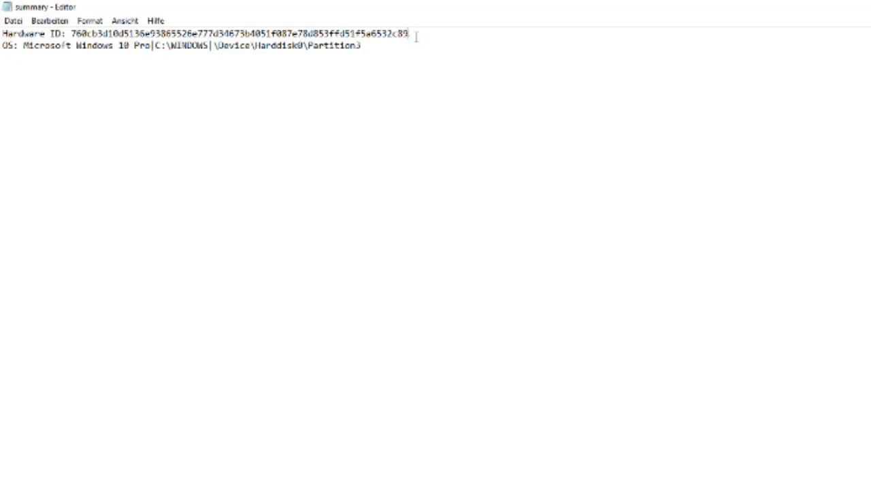
Highlight the hardware ID value in the summary file to examine it.
{"action": "left_click_drag", "start_coordinate": [416, 34], "coordinate": [71, 29]}
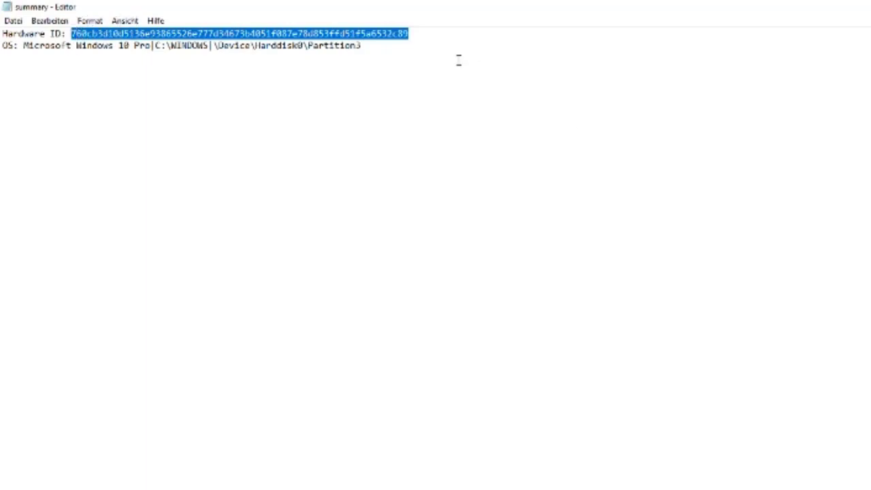
{"action": "left_click", "coordinate": [417, 32]}
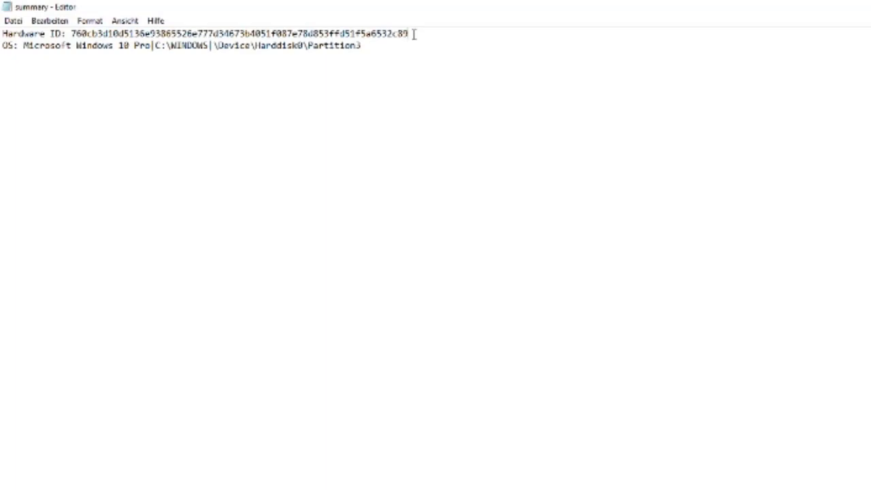
{"action": "left_click_drag", "start_coordinate": [413, 33], "coordinate": [68, 33]}
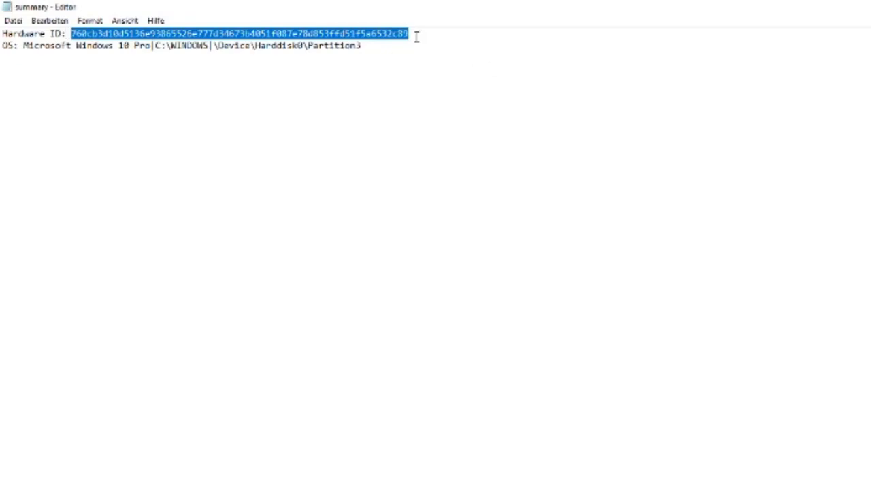
{"action": "left_click", "coordinate": [411, 33]}
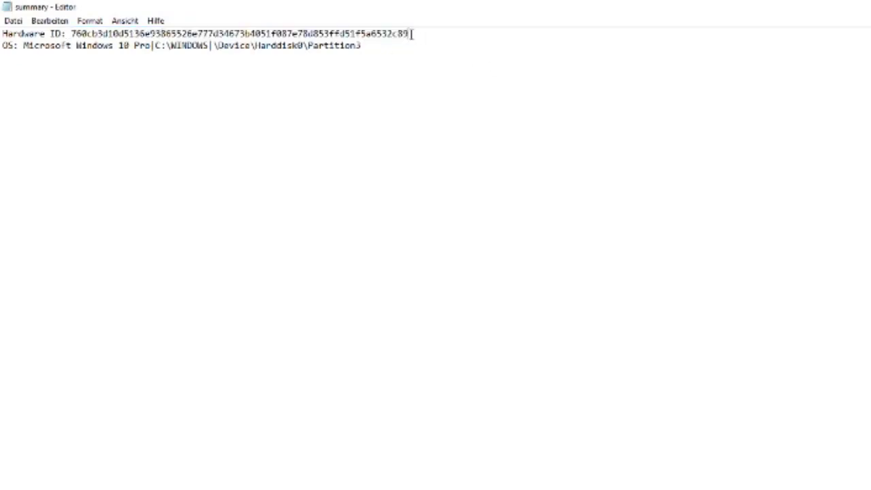
{"action": "left_click_drag", "start_coordinate": [418, 34], "coordinate": [72, 33]}
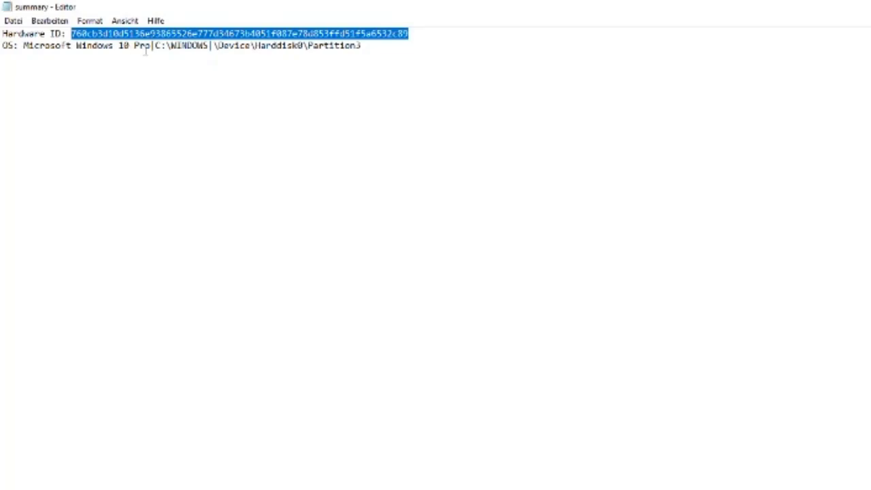
Examine the Microsoft Windows 10 Pro operating system entry in the summary file and close the file.
{"action": "left_click_drag", "start_coordinate": [125, 44], "coordinate": [2, 45]}
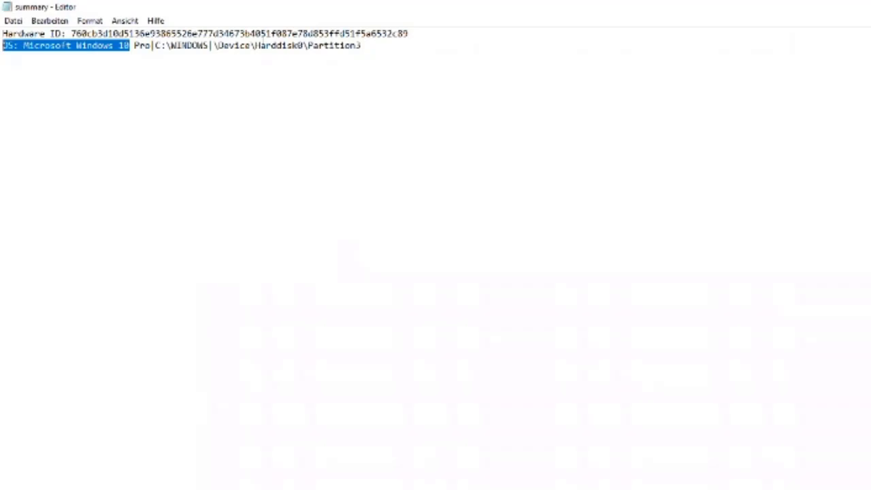
{"action": "left_click", "coordinate": [133, 84]}
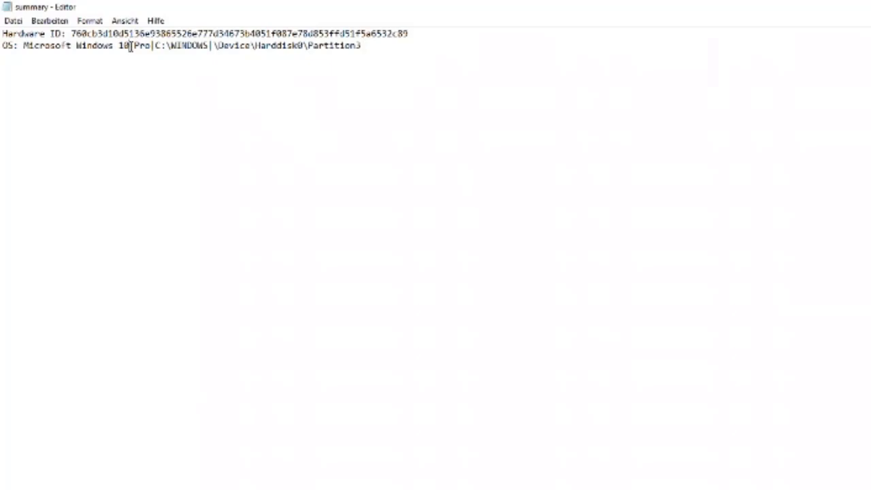
{"action": "left_click_drag", "start_coordinate": [131, 45], "coordinate": [2, 45]}
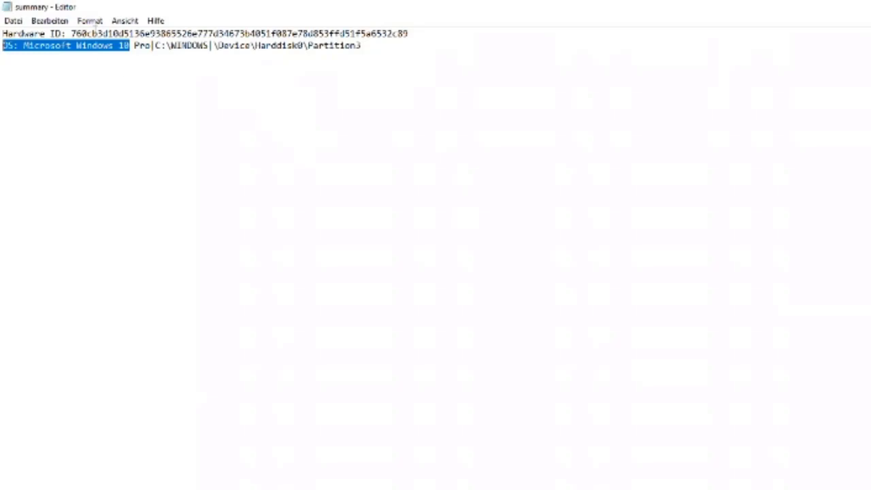
{"action": "left_click_drag", "start_coordinate": [17, 99], "coordinate": [156, 146]}
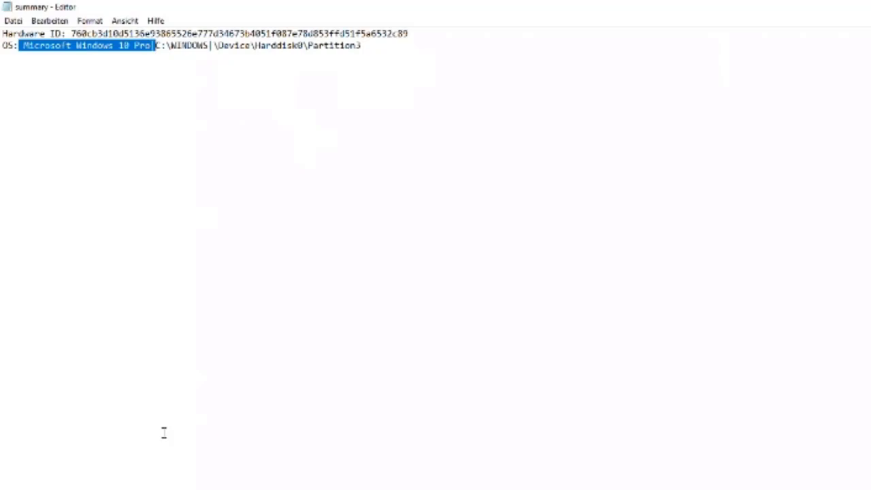
{"action": "left_click", "coordinate": [86, 275]}
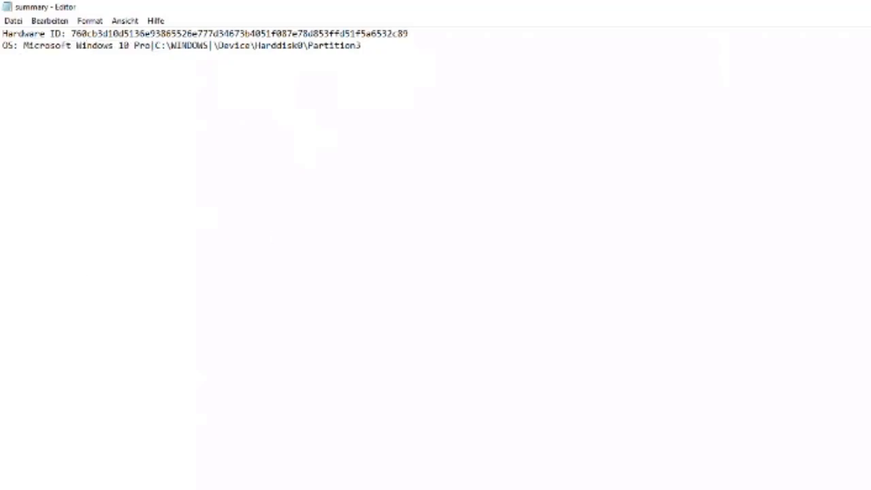
{"action": "left_click", "coordinate": [692, 56]}
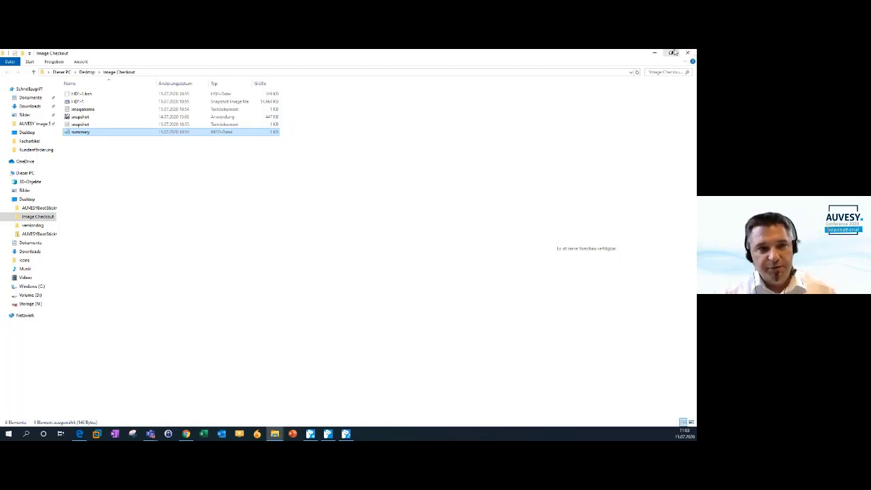
Switch to the versiondog AdminClient, enable additional local storage for the AUVESY Image Service_Demo3 job and set the number of local backups retained to 3.
{"action": "mouse_move", "coordinate": [328, 434]}
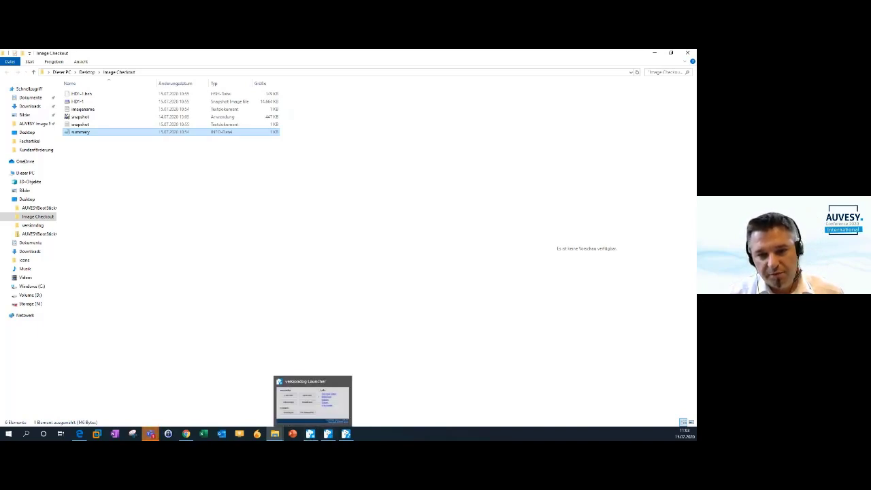
{"action": "left_click", "coordinate": [345, 433]}
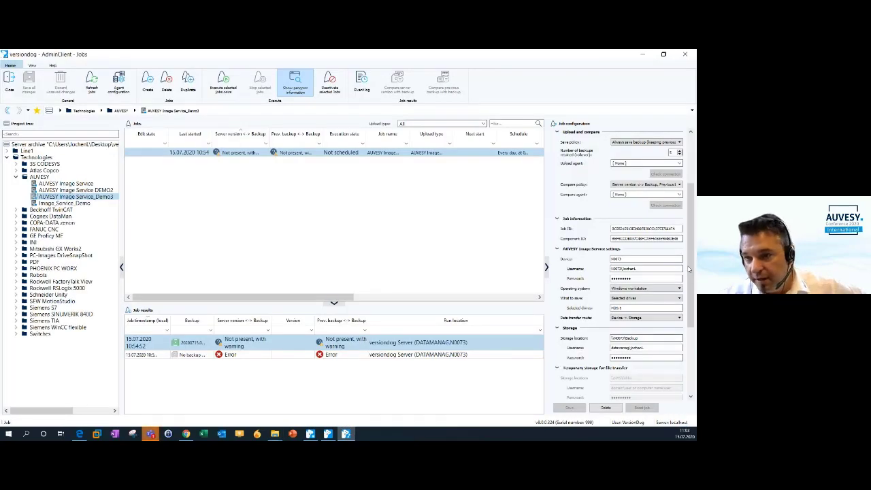
{"action": "scroll", "coordinate": [678, 310], "scroll_direction": "down", "scroll_amount": 5}
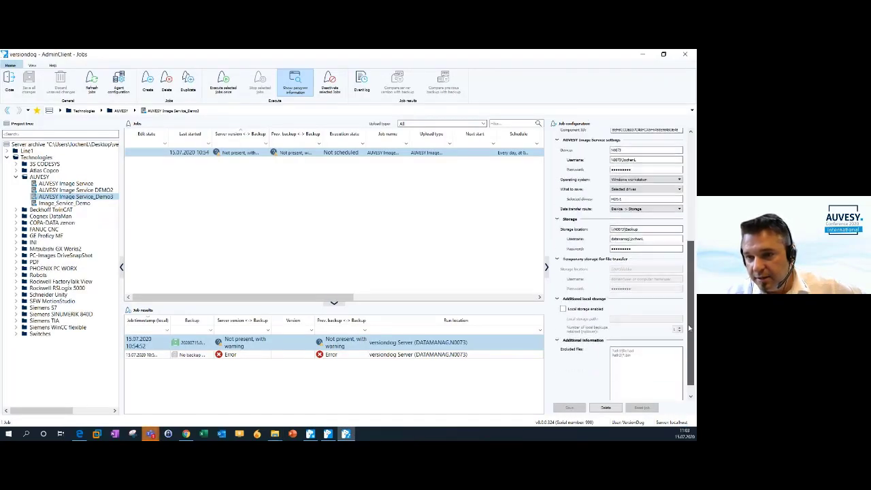
{"action": "left_click", "coordinate": [559, 292]}
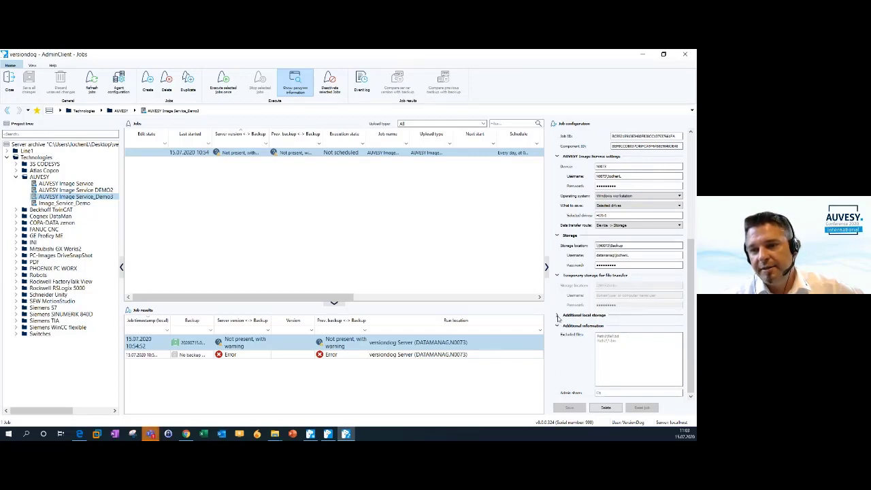
{"action": "left_click", "coordinate": [557, 316]}
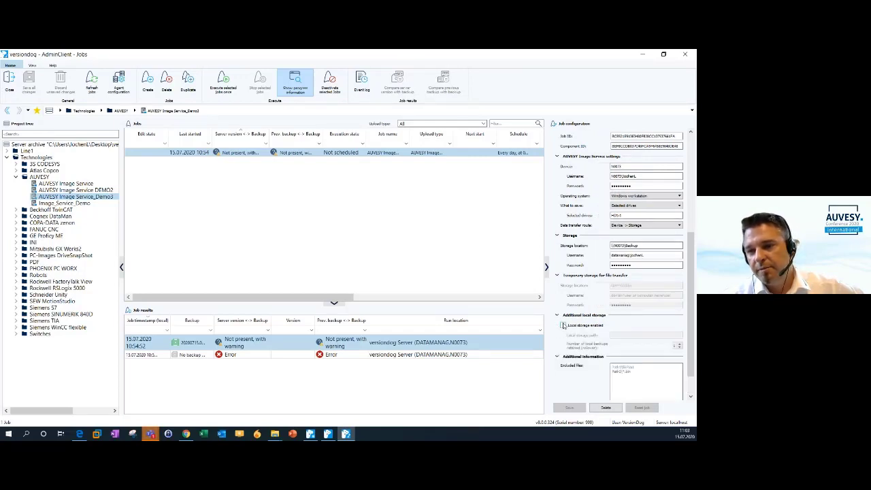
{"action": "left_click", "coordinate": [562, 325]}
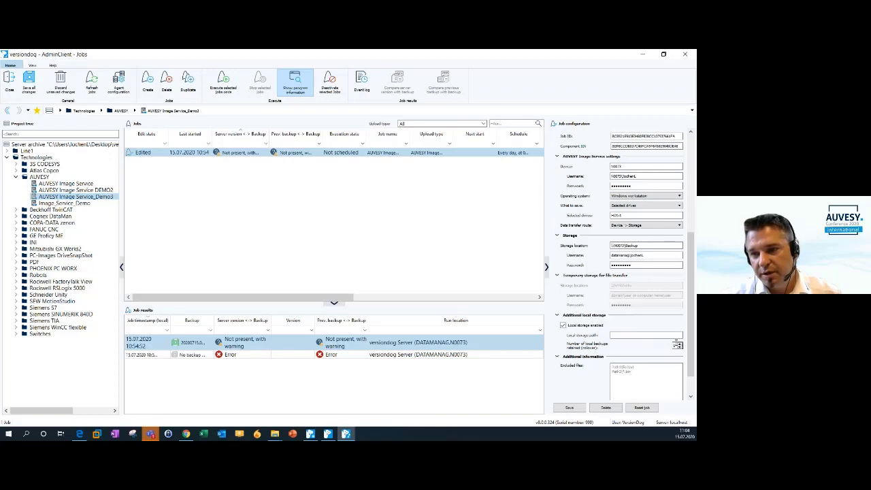
{"action": "left_click", "coordinate": [680, 343]}
{"action": "left_click", "coordinate": [680, 343]}
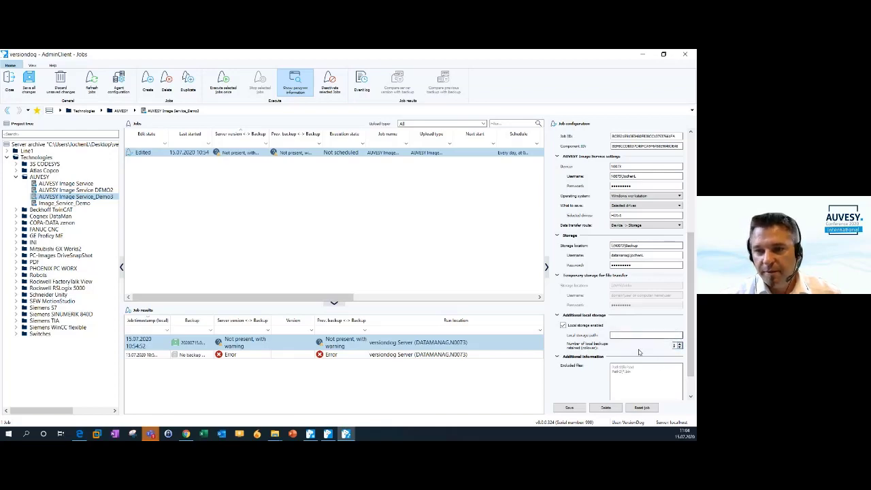